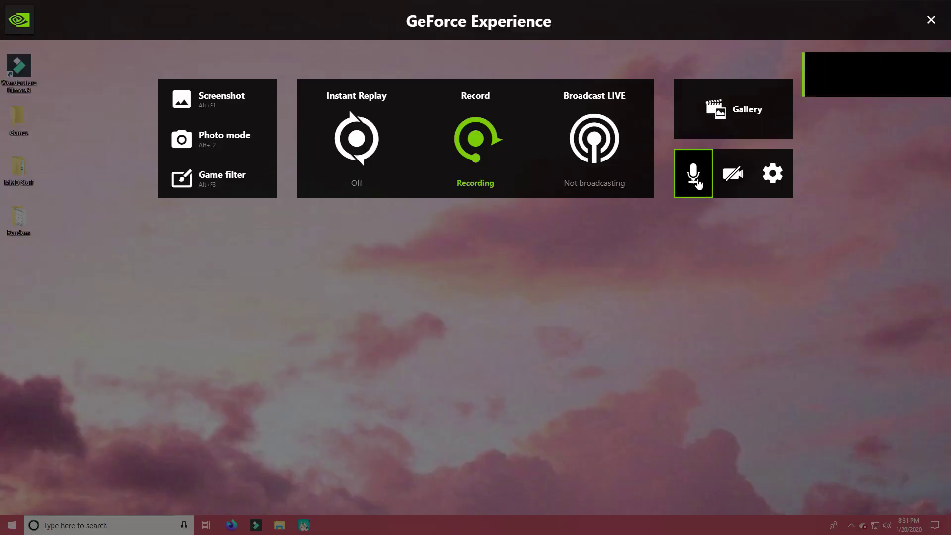
- Start the GeForce Experience recording, check its microphone options, and close the overlay
{"action": "left_click", "coordinate": [697, 183]}
{"action": "left_click", "coordinate": [710, 230]}
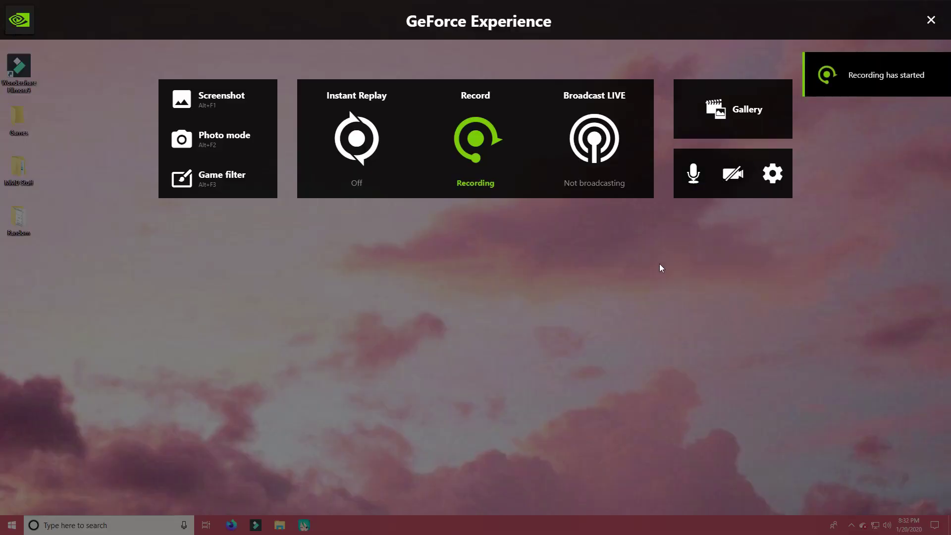
{"action": "left_click", "coordinate": [604, 294]}
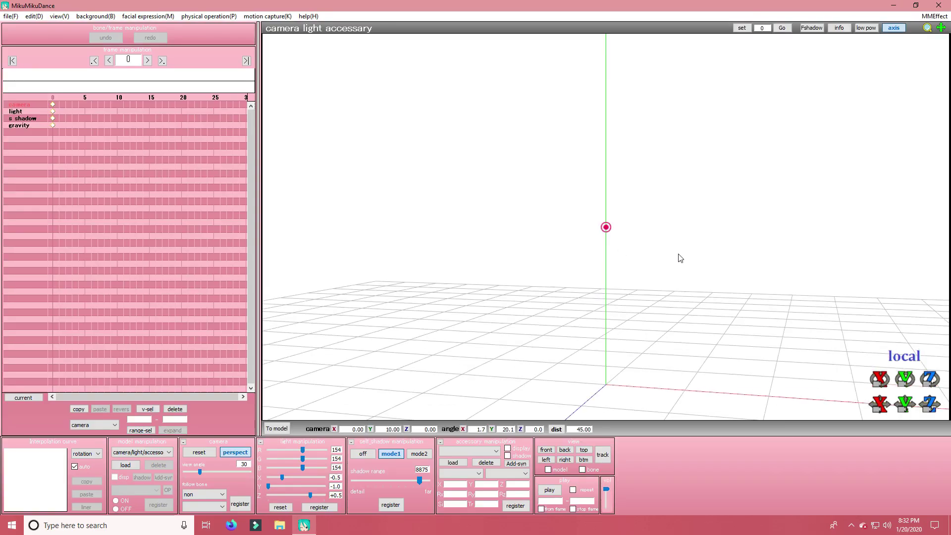
{"action": "right_click_drag", "start_coordinate": [507, 253], "coordinate": [710, 267]}
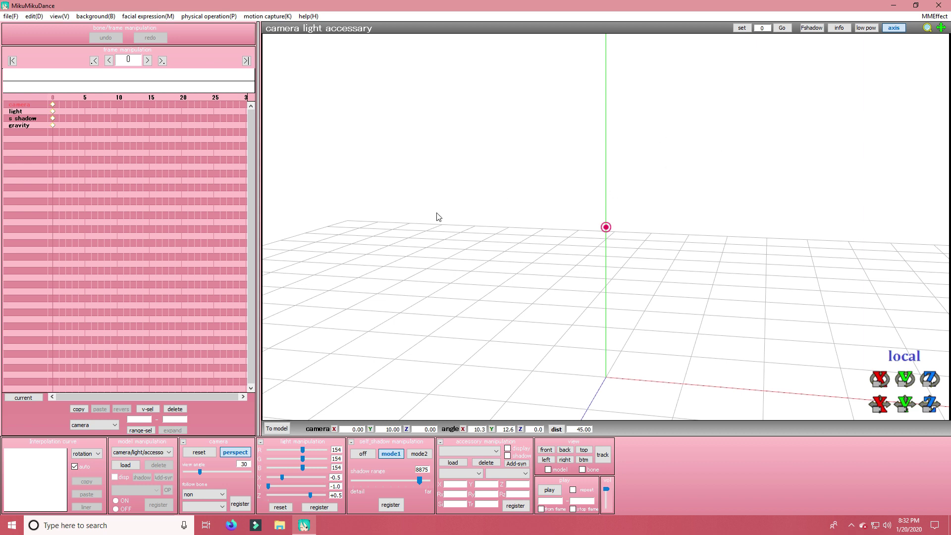
{"action": "mouse_move", "coordinate": [681, 228]}
{"action": "right_mouse_down"}
{"action": "mouse_move", "coordinate": [703, 217]}
{"action": "mouse_move", "coordinate": [567, 221]}
{"action": "mouse_move", "coordinate": [718, 217]}
{"action": "mouse_move", "coordinate": [685, 217]}
{"action": "mouse_move", "coordinate": [693, 206]}
{"action": "mouse_move", "coordinate": [697, 219]}
{"action": "mouse_move", "coordinate": [575, 206]}
{"action": "mouse_move", "coordinate": [580, 195]}
{"action": "mouse_move", "coordinate": [700, 215]}
{"action": "mouse_move", "coordinate": [687, 218]}
{"action": "right_mouse_up"}
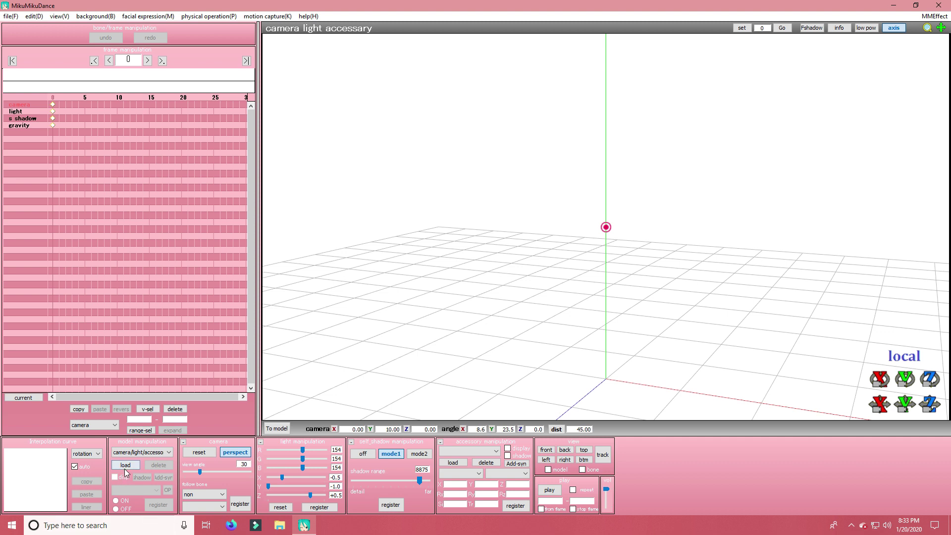
{"action": "mouse_move", "coordinate": [577, 293]}
{"action": "right_mouse_down"}
{"action": "mouse_move", "coordinate": [491, 291]}
{"action": "mouse_move", "coordinate": [766, 291]}
{"action": "mouse_move", "coordinate": [573, 292]}
{"action": "right_mouse_up"}
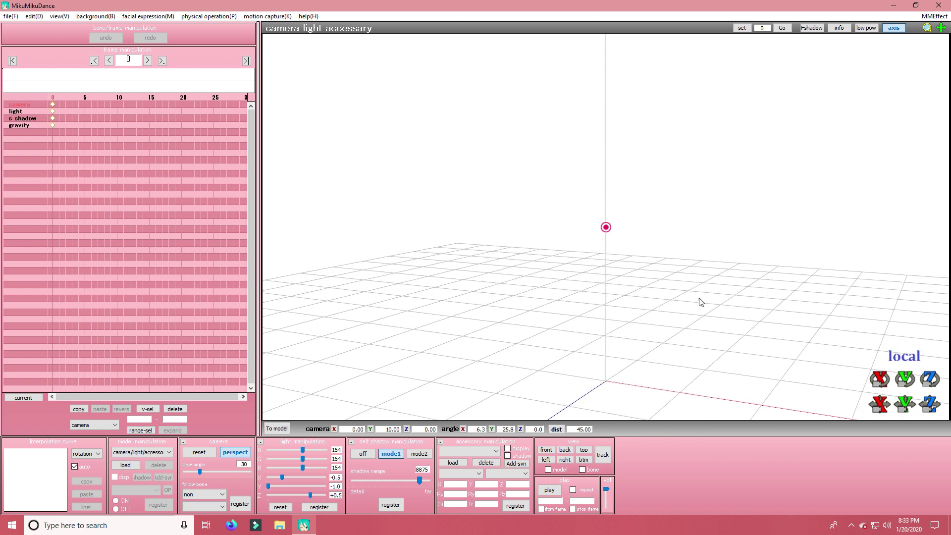
- Load Time of day.pmx from ray-mmd-1.5.0\Skybox\Time of day as the sky model
{"action": "left_click", "coordinate": [132, 466]}
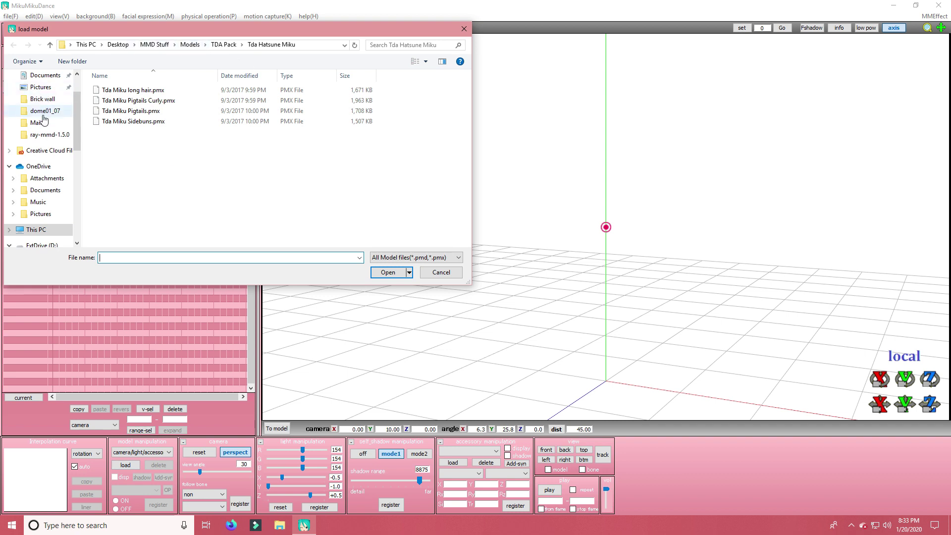
{"action": "scroll", "coordinate": [47, 144], "scroll_direction": "up", "scroll_amount": 1}
{"action": "left_click", "coordinate": [55, 160]}
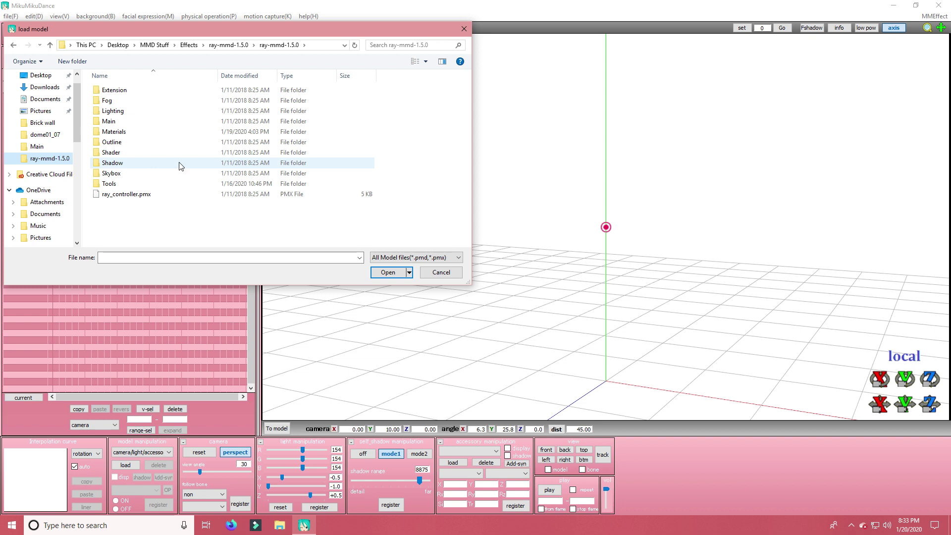
{"action": "left_click", "coordinate": [132, 182]}
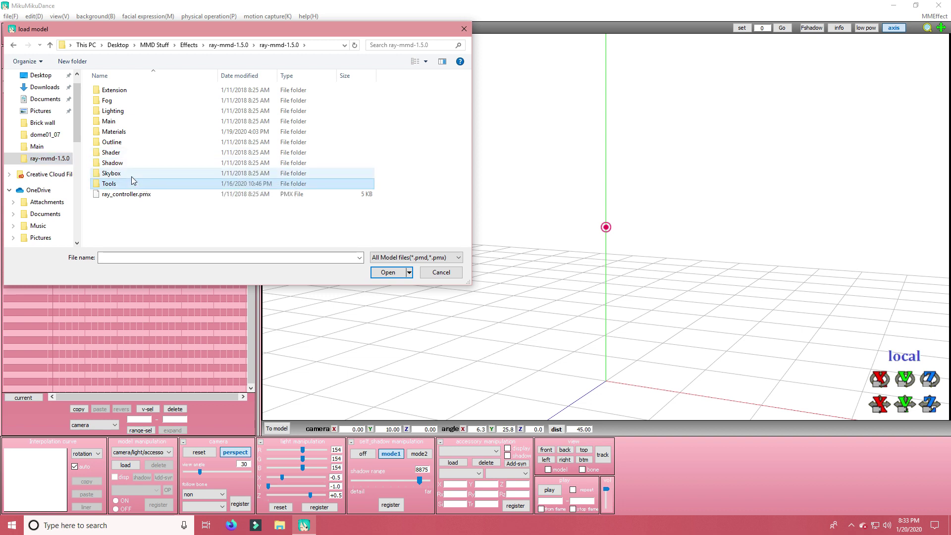
{"action": "double_click", "coordinate": [132, 176]}
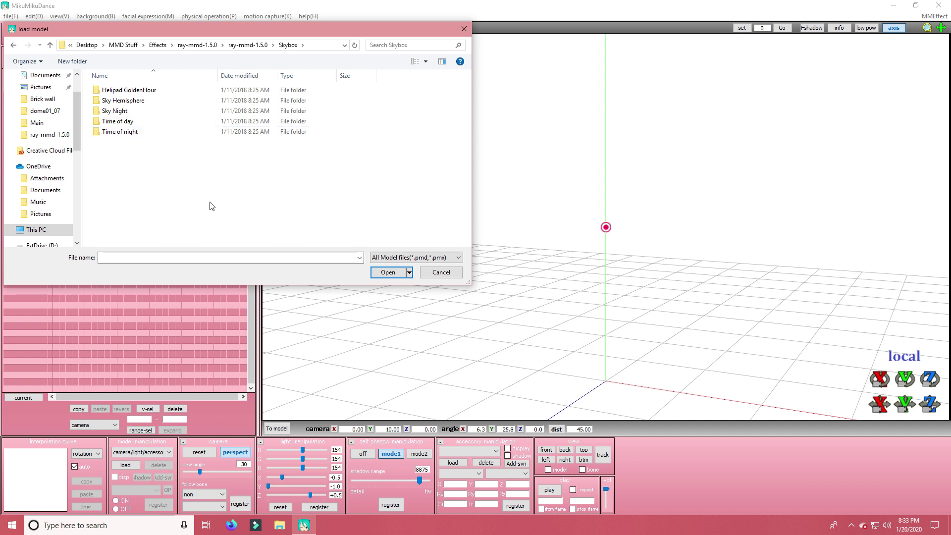
{"action": "double_click", "coordinate": [159, 103]}
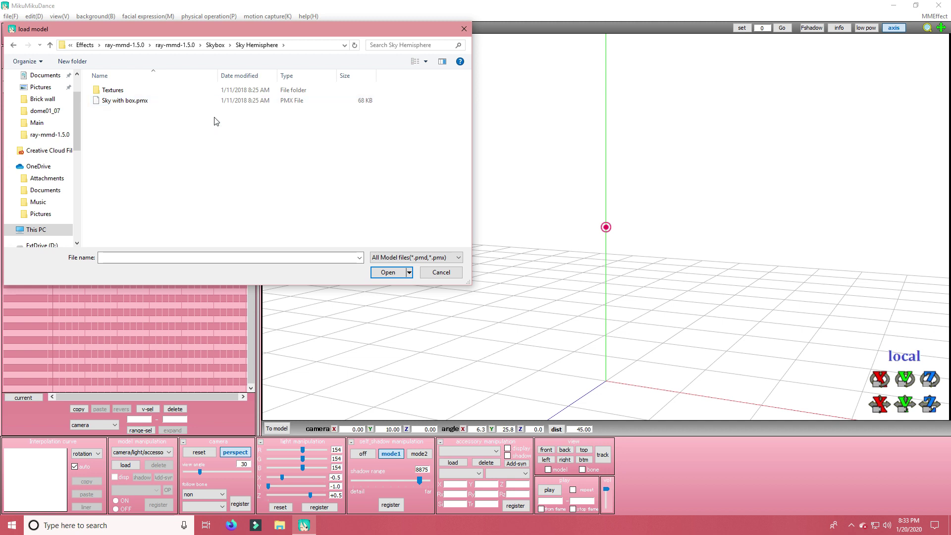
{"action": "left_click", "coordinate": [216, 45]}
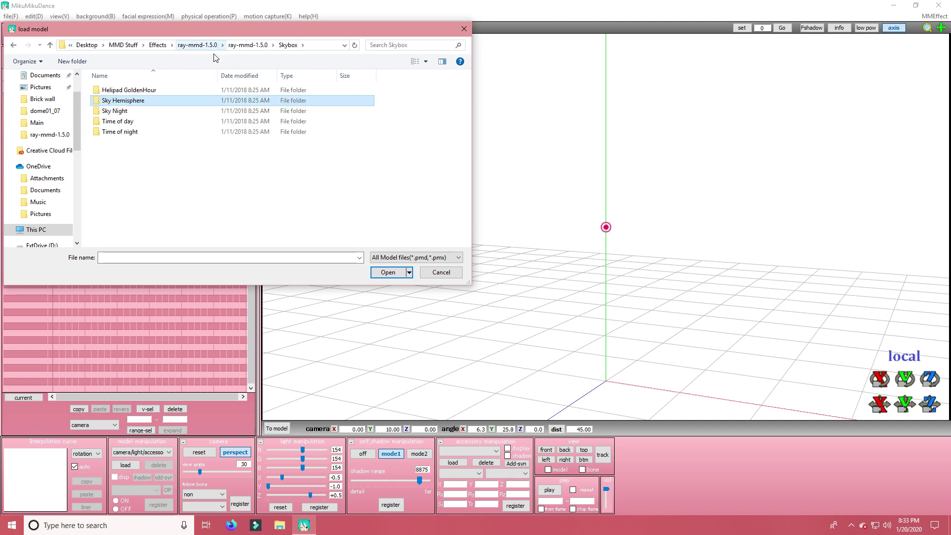
{"action": "double_click", "coordinate": [150, 124]}
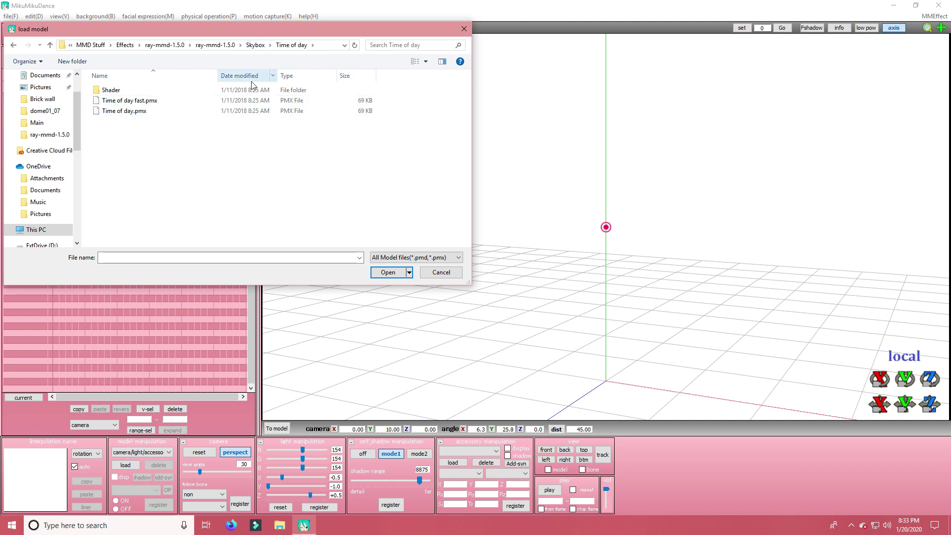
{"action": "double_click", "coordinate": [171, 112]}
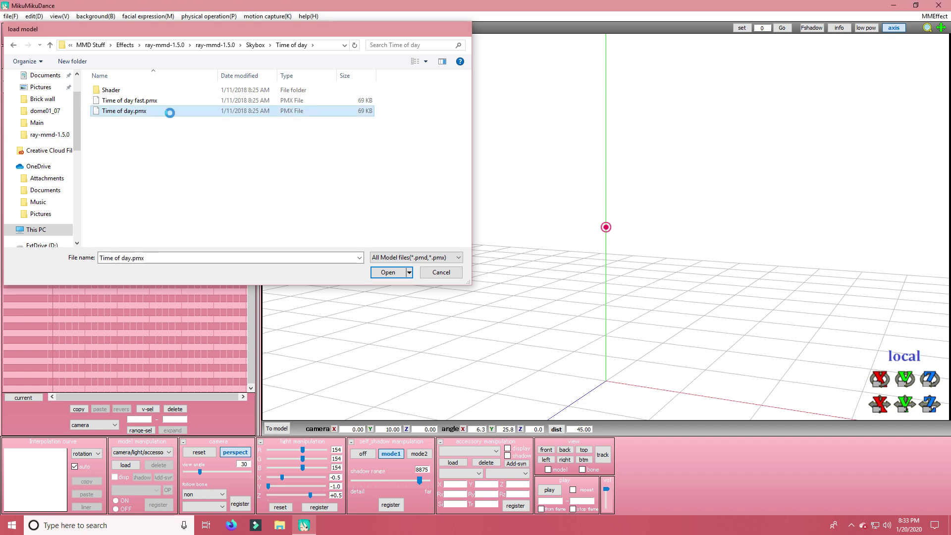
- Confirm the sky model, then load ray.x from ray-mmd-1.5.0 as an accessory
{"action": "left_click", "coordinate": [458, 287]}
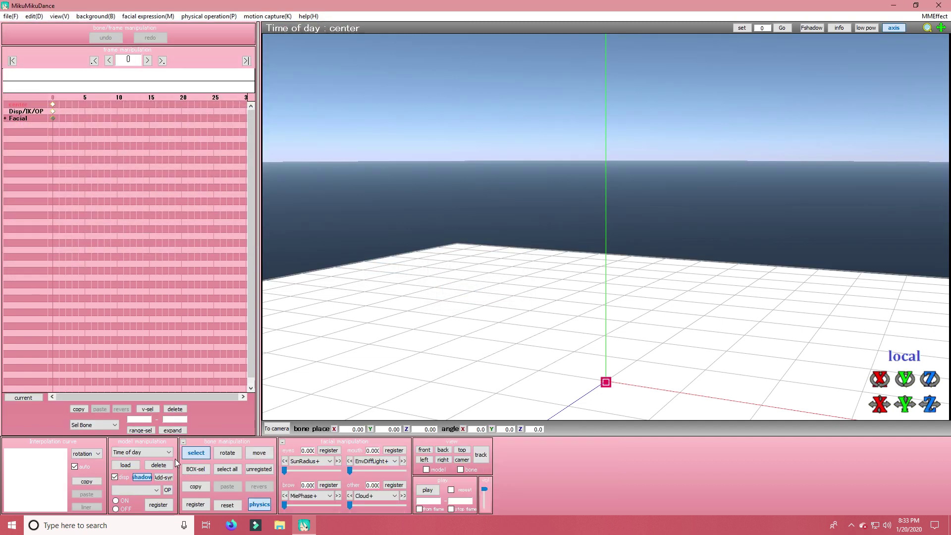
{"action": "left_click", "coordinate": [142, 452]}
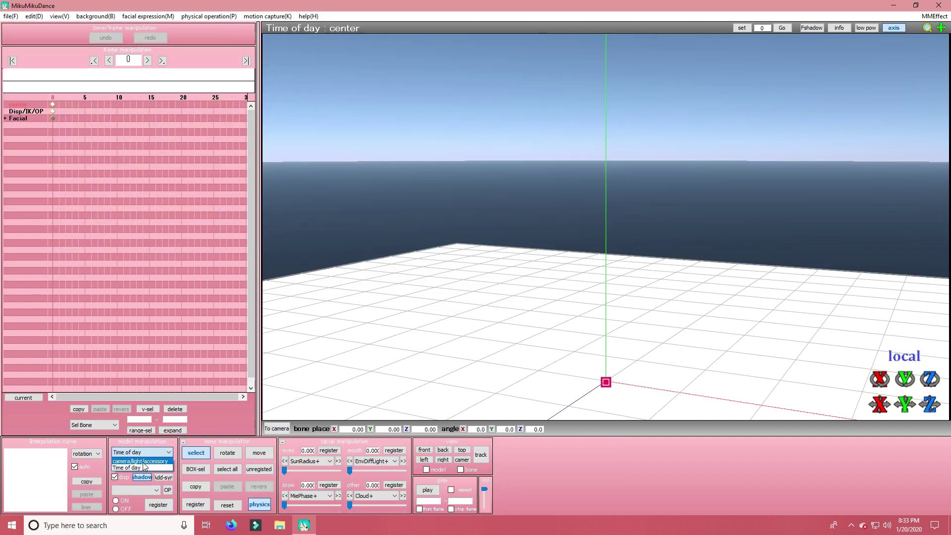
{"action": "left_click", "coordinate": [140, 461]}
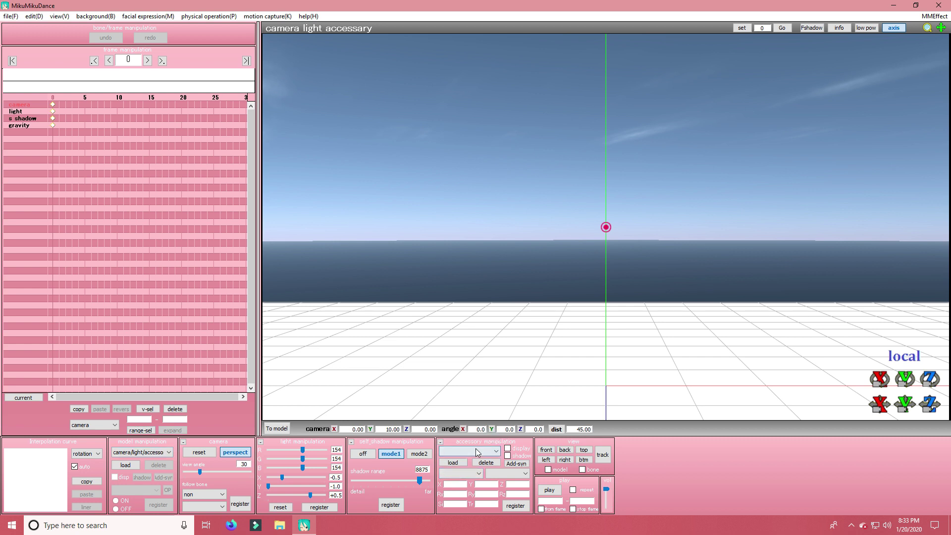
{"action": "left_click", "coordinate": [460, 467]}
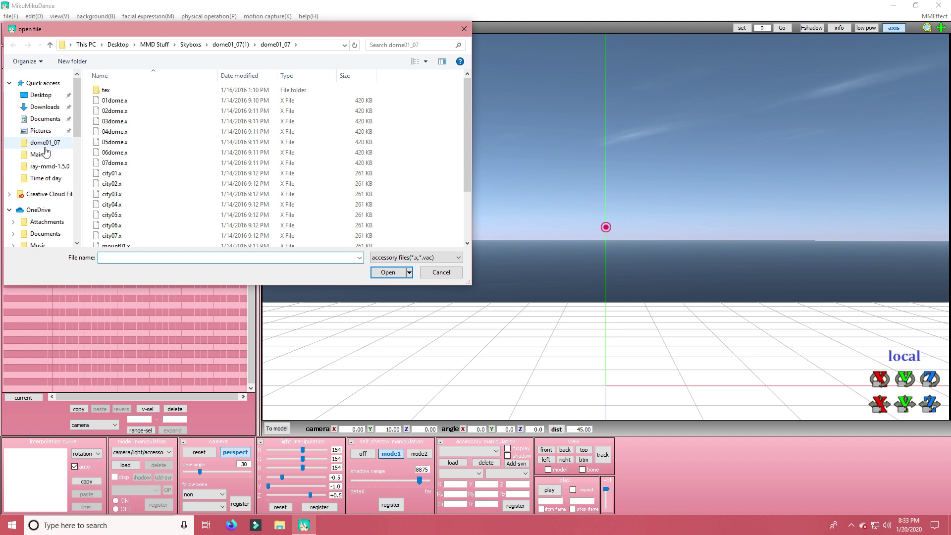
{"action": "left_click", "coordinate": [50, 166]}
{"action": "left_click", "coordinate": [128, 195]}
{"action": "double_click", "coordinate": [128, 195]}
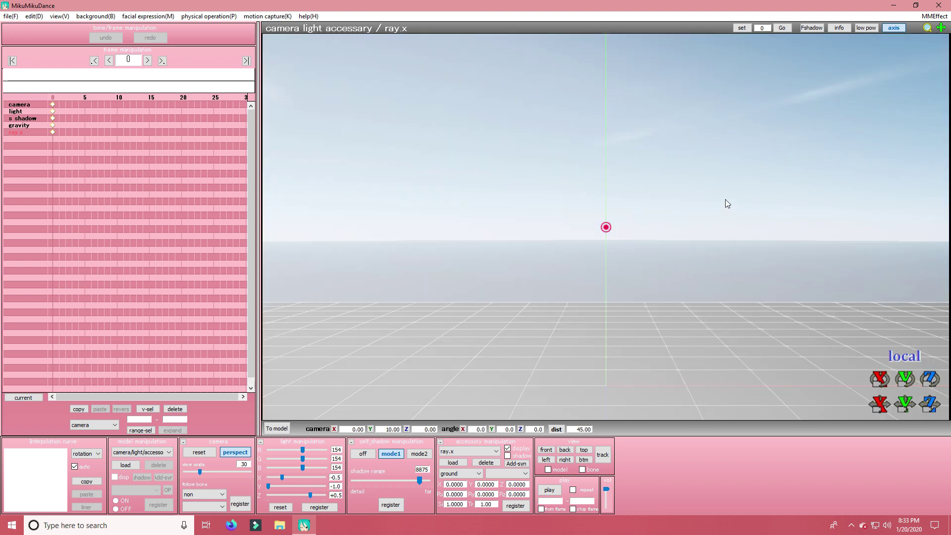
- Look down on the ground and confirm the MMEffect effect mapping with OK
{"action": "mouse_move", "coordinate": [725, 199]}
{"action": "right_mouse_down"}
{"action": "mouse_move", "coordinate": [696, 221]}
{"action": "mouse_move", "coordinate": [513, 247]}
{"action": "mouse_move", "coordinate": [545, 216]}
{"action": "mouse_move", "coordinate": [713, 211]}
{"action": "right_mouse_up"}
{"action": "left_click", "coordinate": [934, 16]}
{"action": "left_click", "coordinate": [852, 26]}
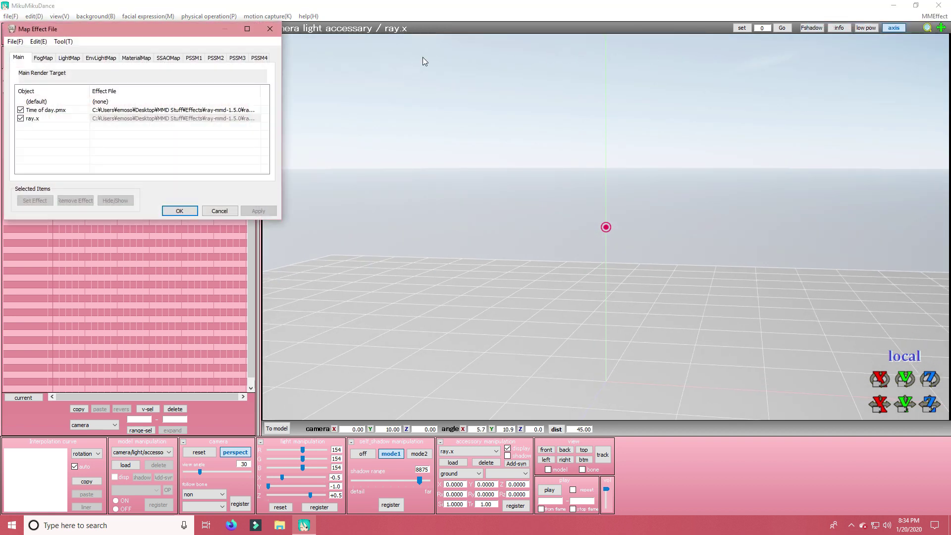
{"action": "left_click", "coordinate": [190, 212]}
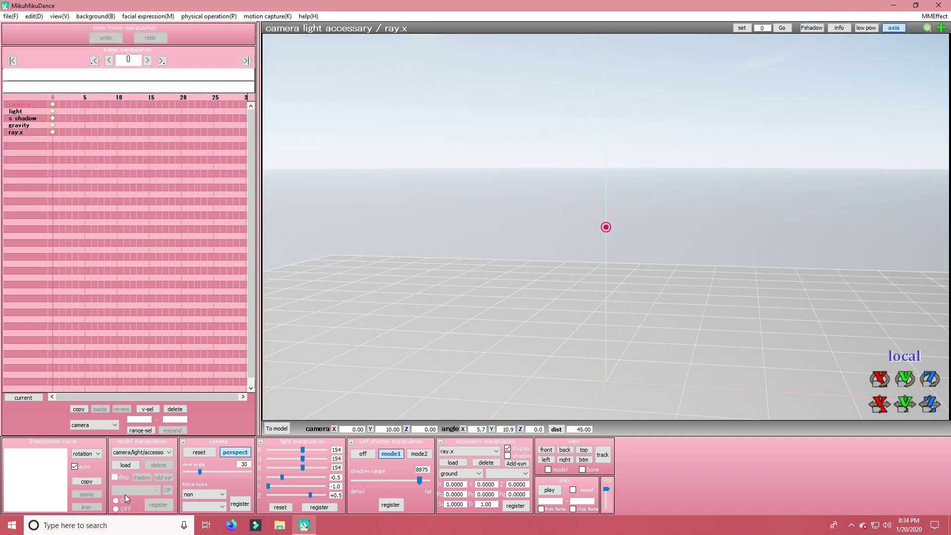
- Load Stage.pmx from Desktop\MMD Stuff\Stages\dance studio\Stage and confirm its model info
{"action": "left_click", "coordinate": [126, 465]}
{"action": "scroll", "coordinate": [43, 186], "scroll_direction": "up", "scroll_amount": 3}
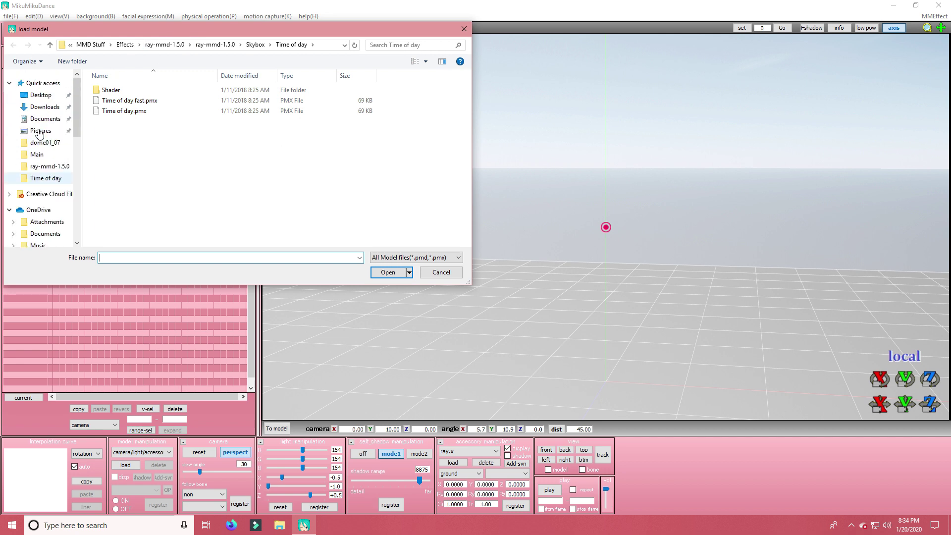
{"action": "left_click", "coordinate": [49, 108]}
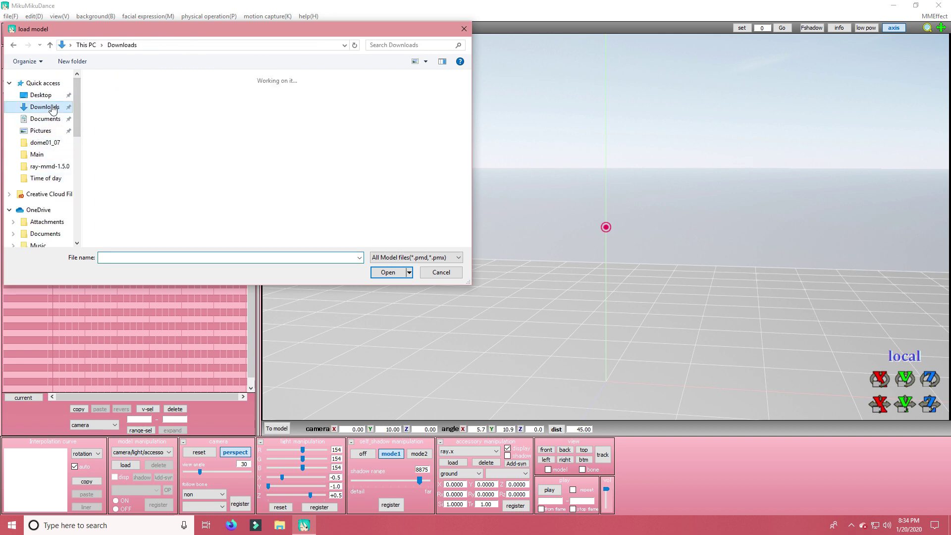
{"action": "left_click", "coordinate": [61, 96]}
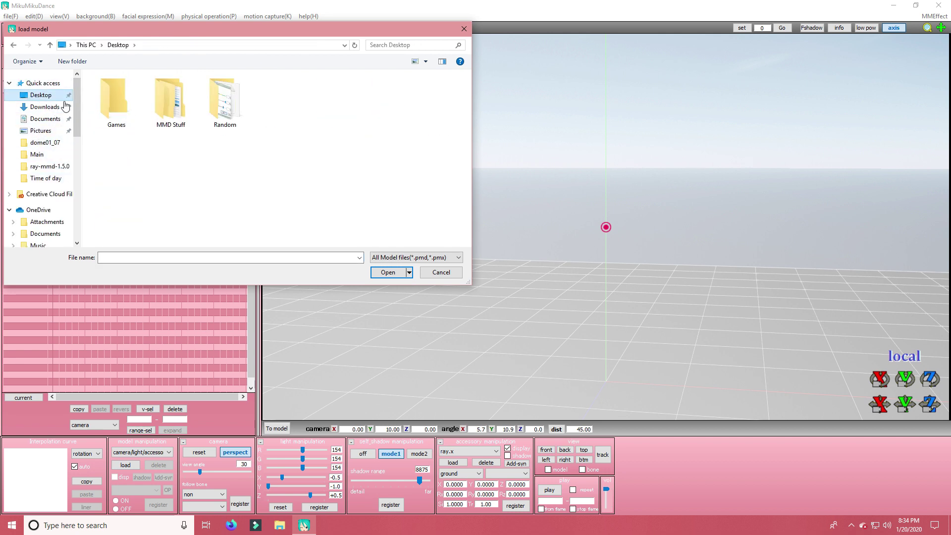
{"action": "double_click", "coordinate": [166, 116]}
{"action": "scroll", "coordinate": [218, 196], "scroll_direction": "down", "scroll_amount": 1}
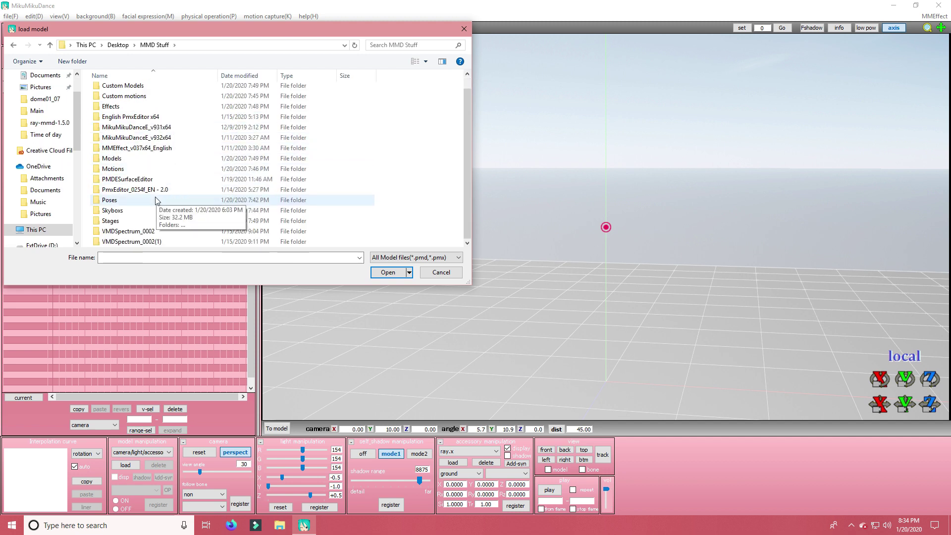
{"action": "double_click", "coordinate": [128, 225]}
{"action": "double_click", "coordinate": [150, 111]}
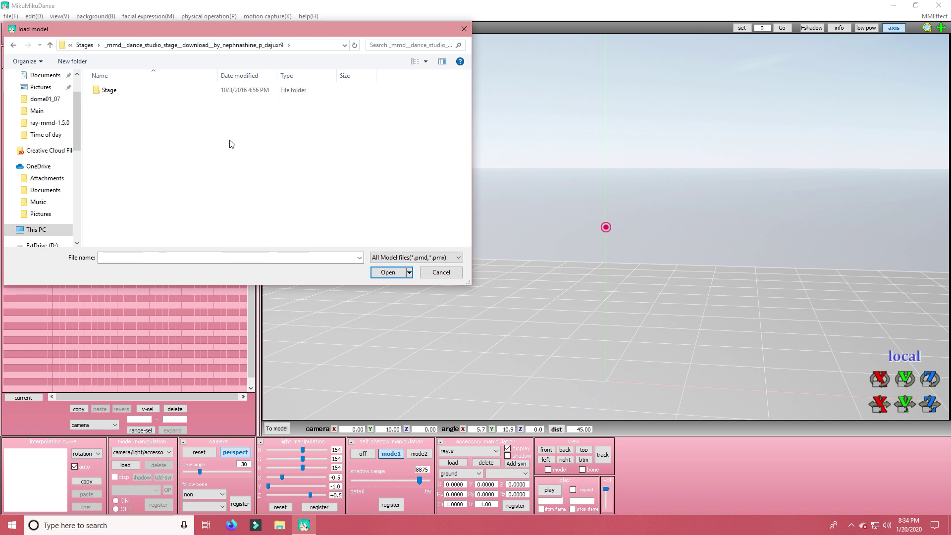
{"action": "double_click", "coordinate": [148, 94]}
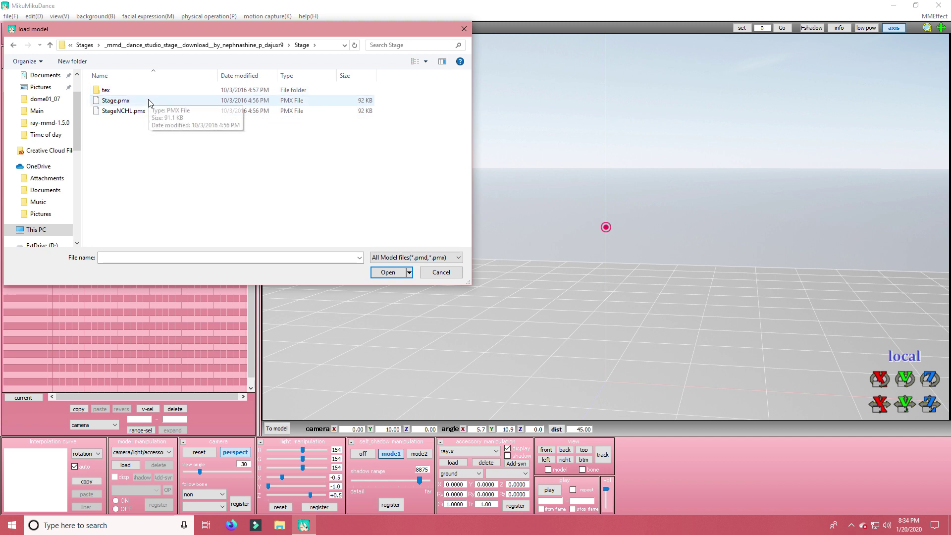
{"action": "double_click", "coordinate": [149, 101]}
{"action": "left_click", "coordinate": [524, 328]}
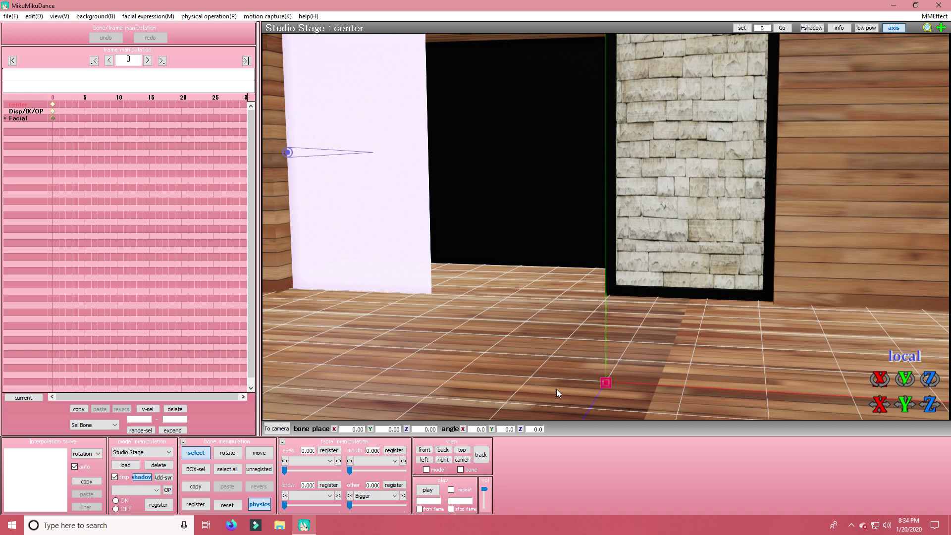
- Turn off the ground grid and coordinate axes, then swing the view toward the studio wall
{"action": "right_click_drag", "start_coordinate": [557, 389], "coordinate": [495, 364]}
{"action": "left_click", "coordinate": [59, 16]}
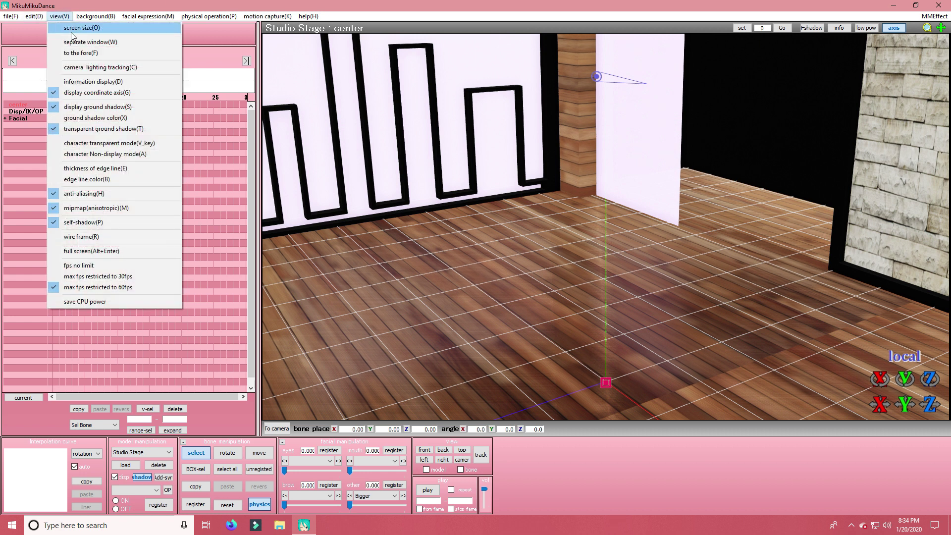
{"action": "left_click", "coordinate": [125, 93]}
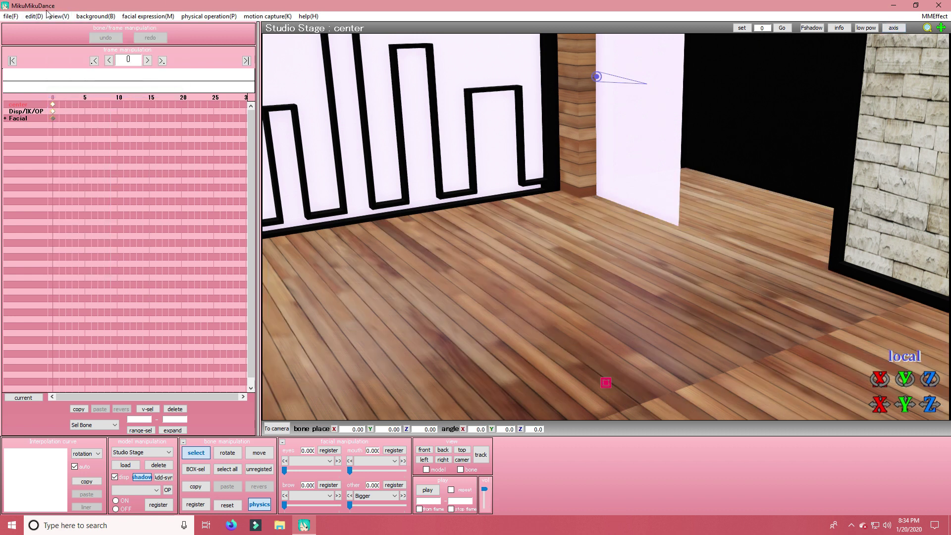
{"action": "left_click", "coordinate": [60, 16]}
{"action": "left_click", "coordinate": [76, 104]}
{"action": "left_click", "coordinate": [59, 16]}
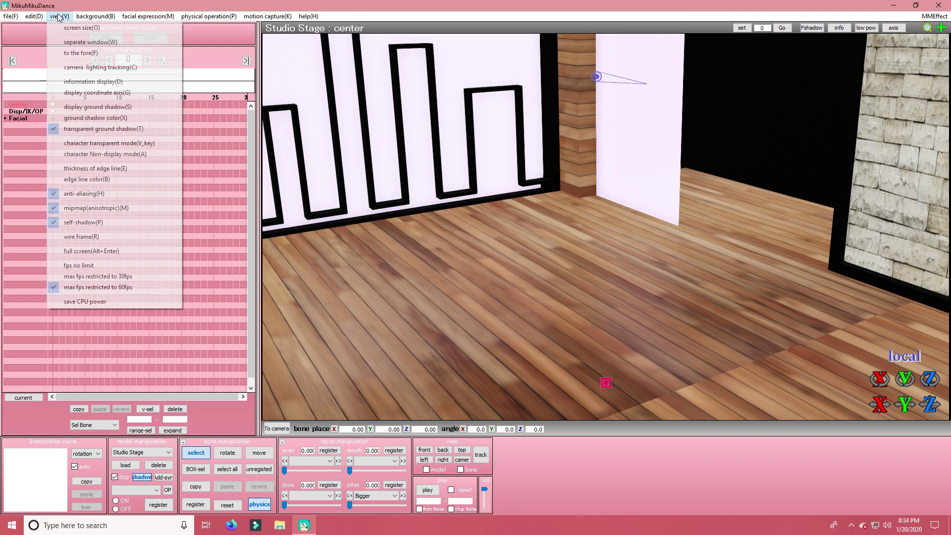
{"action": "left_click", "coordinate": [81, 136]}
{"action": "right_click_drag", "start_coordinate": [297, 148], "coordinate": [601, 171]}
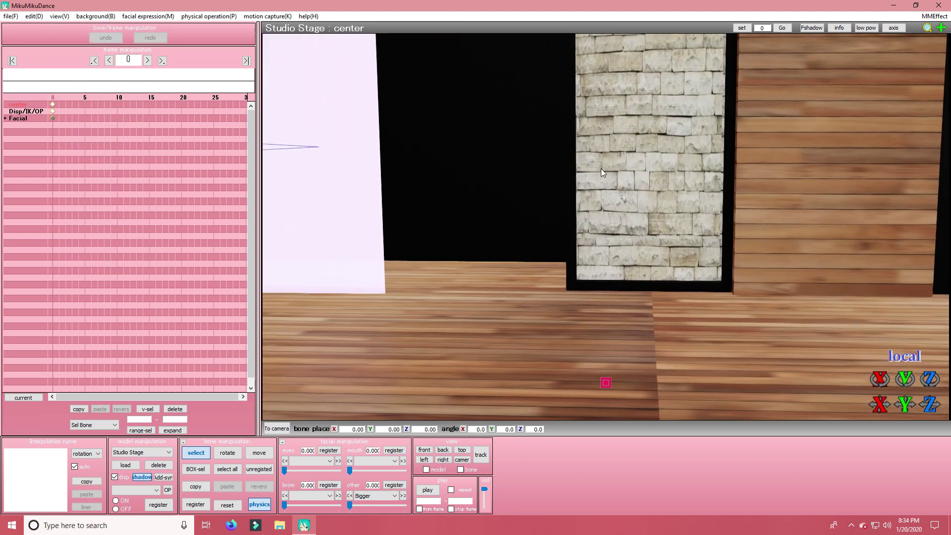
- Assign ray-mmd-1.5.0\Main\main.fx to Stage.pmx, apply it, and inspect the shaded stage
{"action": "left_click", "coordinate": [934, 16]}
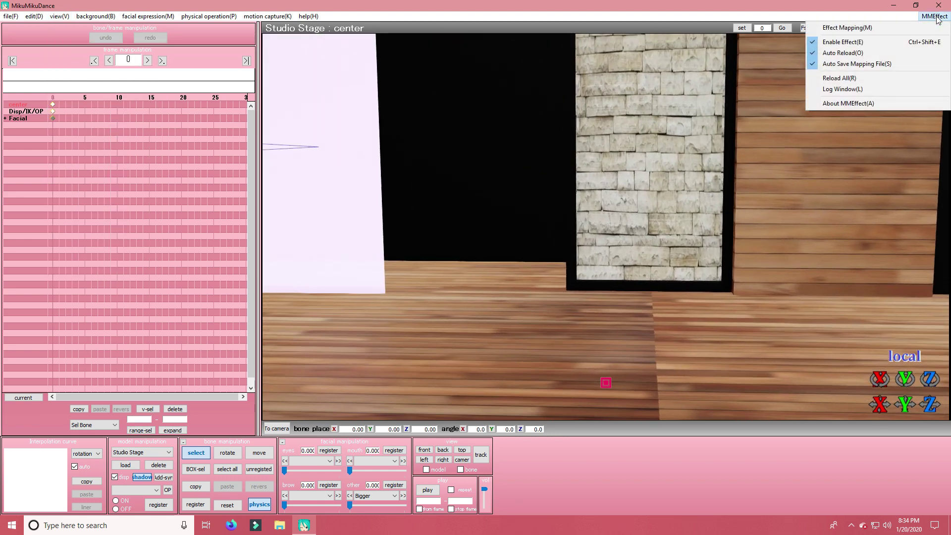
{"action": "left_click", "coordinate": [907, 29]}
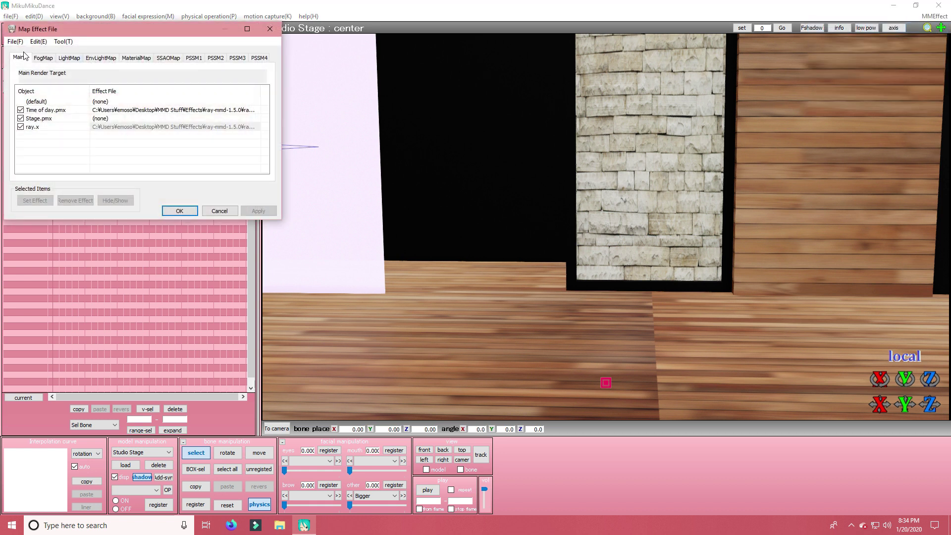
{"action": "double_click", "coordinate": [62, 119]}
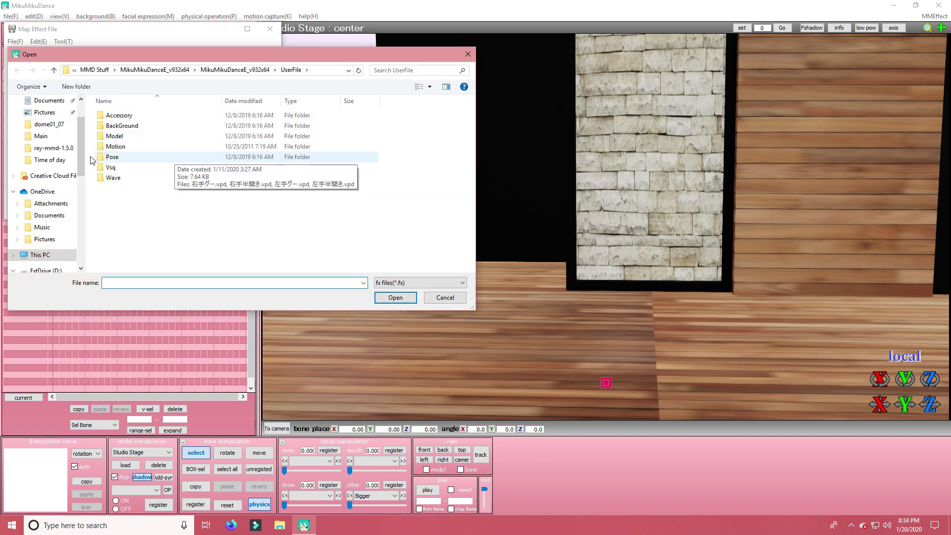
{"action": "left_click", "coordinate": [42, 180]}
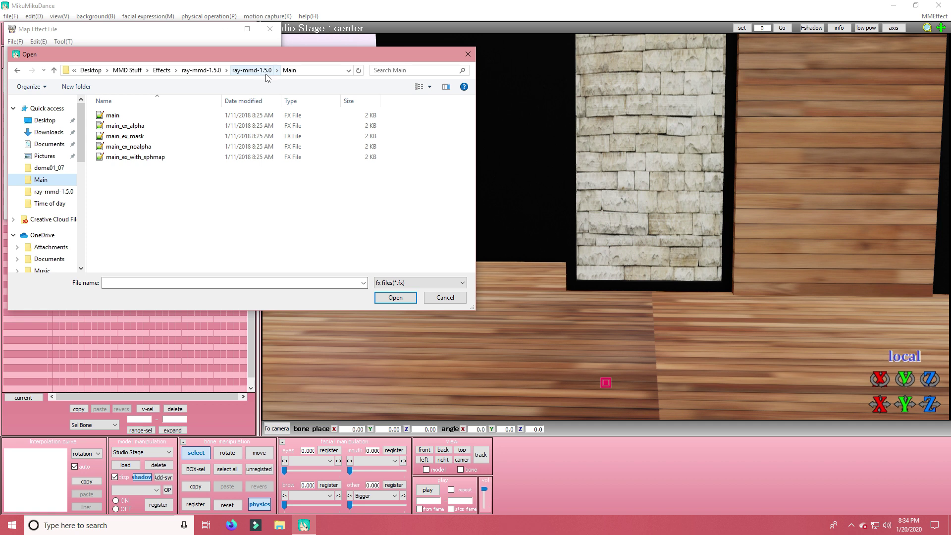
{"action": "double_click", "coordinate": [135, 117]}
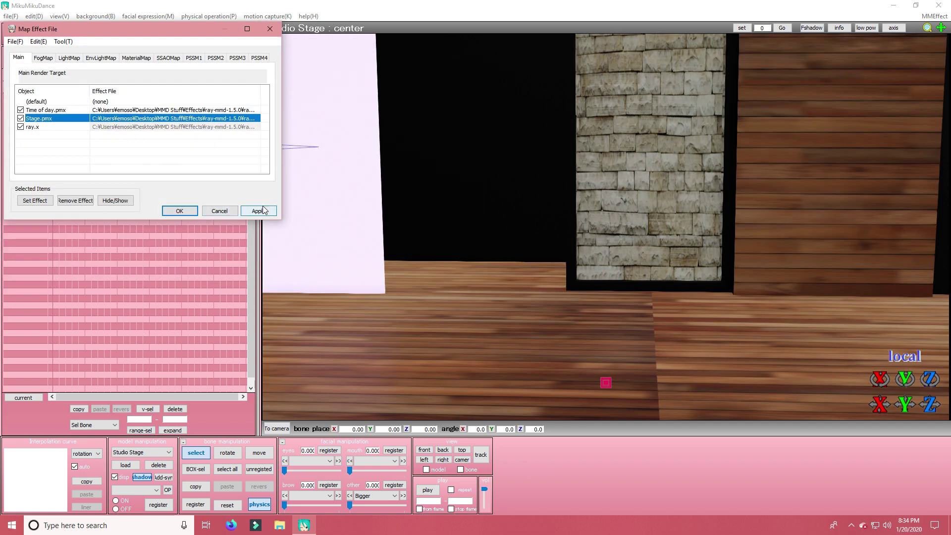
{"action": "left_click", "coordinate": [258, 211]}
{"action": "left_click", "coordinate": [182, 211]}
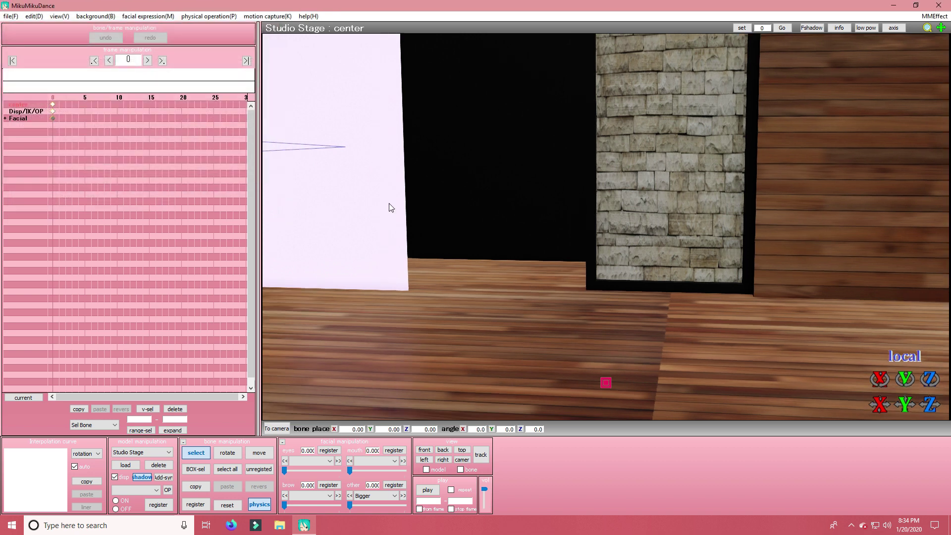
{"action": "right_click_drag", "start_coordinate": [389, 204], "coordinate": [446, 205]}
- Open the Effect Mapping dialog and resize it to read the effect paths
{"action": "left_click", "coordinate": [934, 16]}
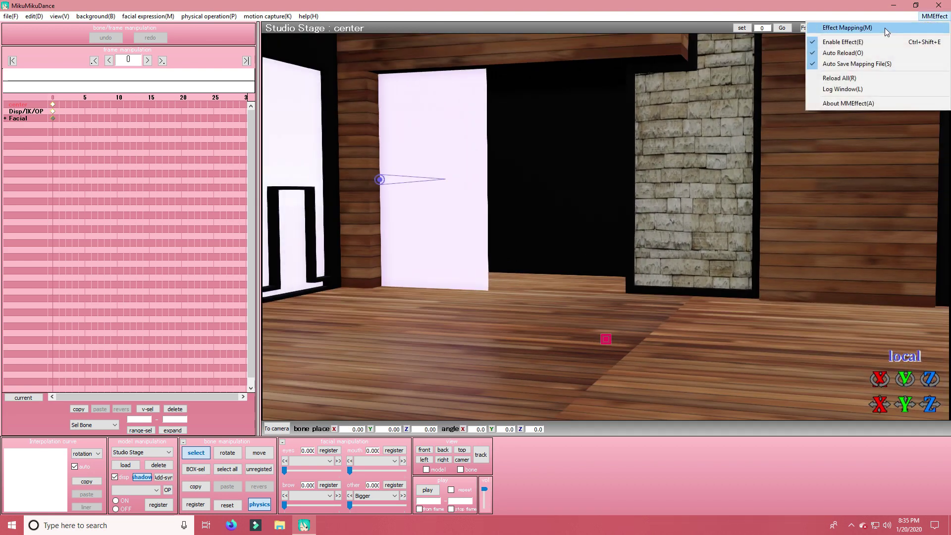
{"action": "left_click", "coordinate": [886, 28]}
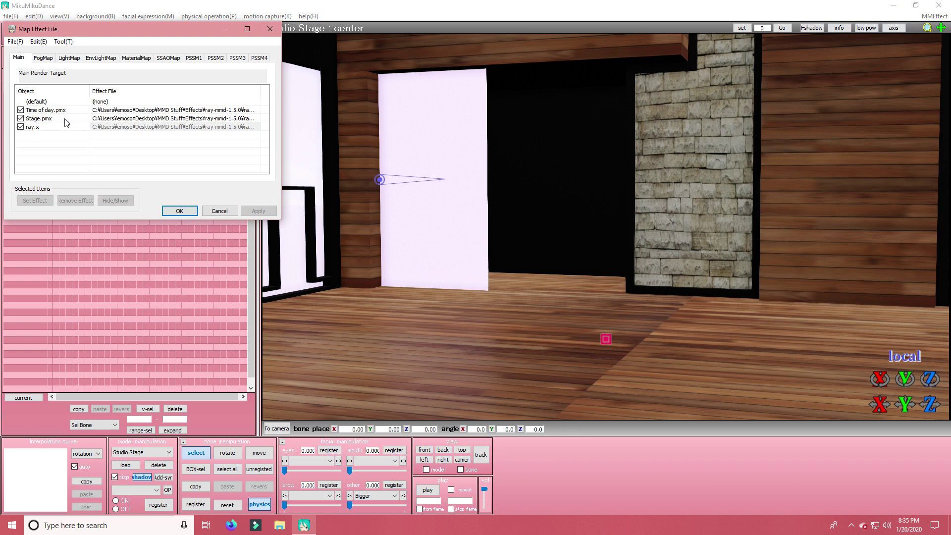
{"action": "left_click_drag", "start_coordinate": [280, 134], "coordinate": [542, 138]}
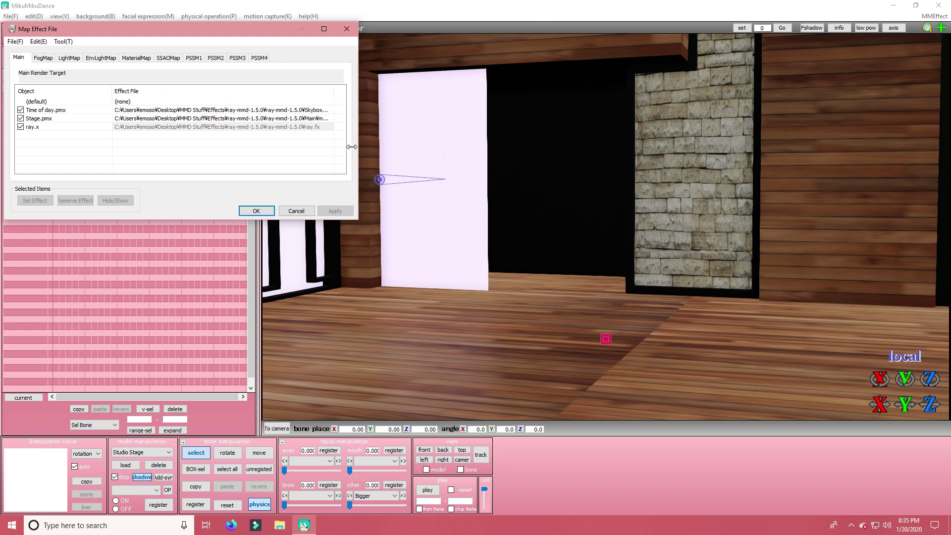
{"action": "left_click_drag", "start_coordinate": [351, 147], "coordinate": [267, 147]}
- Switch to camera/light/accessory control and orbit the camera to look across the room
{"action": "left_click", "coordinate": [143, 452]}
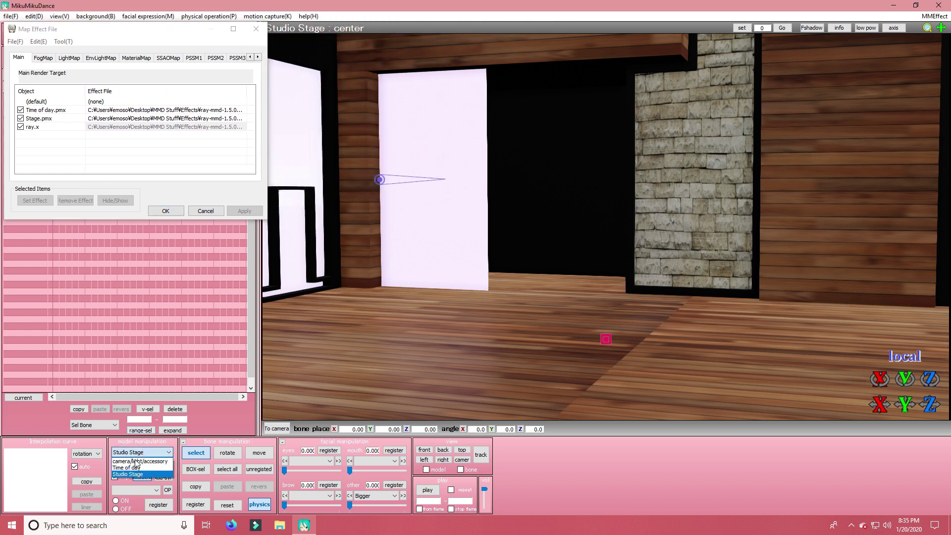
{"action": "left_click", "coordinate": [139, 461]}
{"action": "mouse_move", "coordinate": [451, 368]}
{"action": "right_mouse_down"}
{"action": "mouse_move", "coordinate": [395, 370]}
{"action": "mouse_move", "coordinate": [552, 363]}
{"action": "mouse_move", "coordinate": [456, 378]}
{"action": "mouse_move", "coordinate": [412, 367]}
{"action": "mouse_move", "coordinate": [361, 373]}
{"action": "mouse_move", "coordinate": [424, 397]}
{"action": "mouse_move", "coordinate": [464, 365]}
{"action": "mouse_move", "coordinate": [450, 365]}
{"action": "mouse_move", "coordinate": [456, 357]}
{"action": "right_mouse_up"}
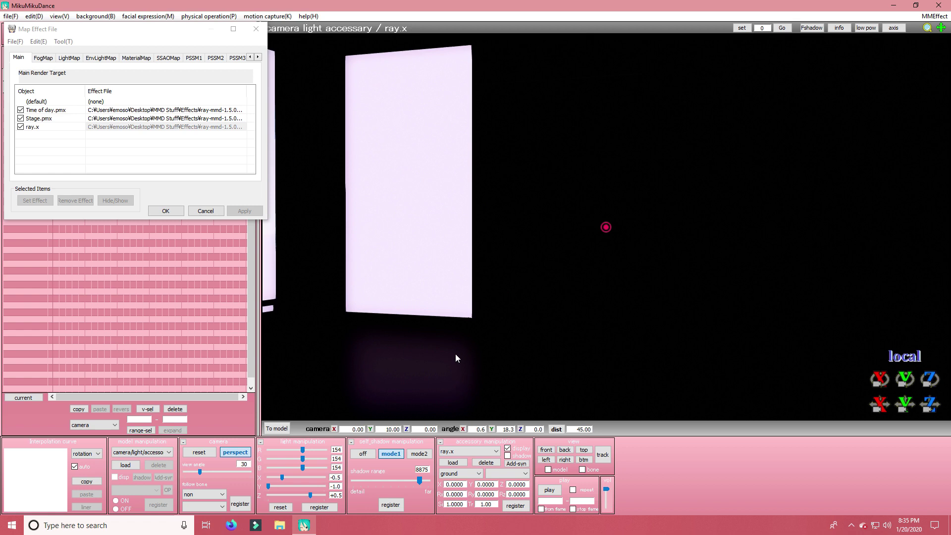
{"action": "right_click_drag", "start_coordinate": [516, 267], "coordinate": [740, 142]}
- Assign Skybox\Time of day\Time of lighting.fx to Time of day.pmx as environment lighting
{"action": "left_click", "coordinate": [934, 15]}
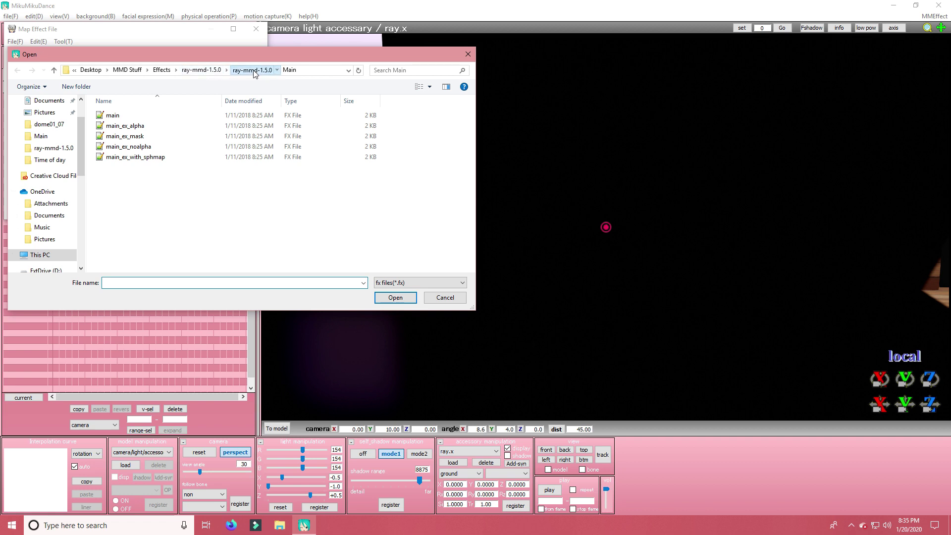
{"action": "left_click", "coordinate": [254, 71]}
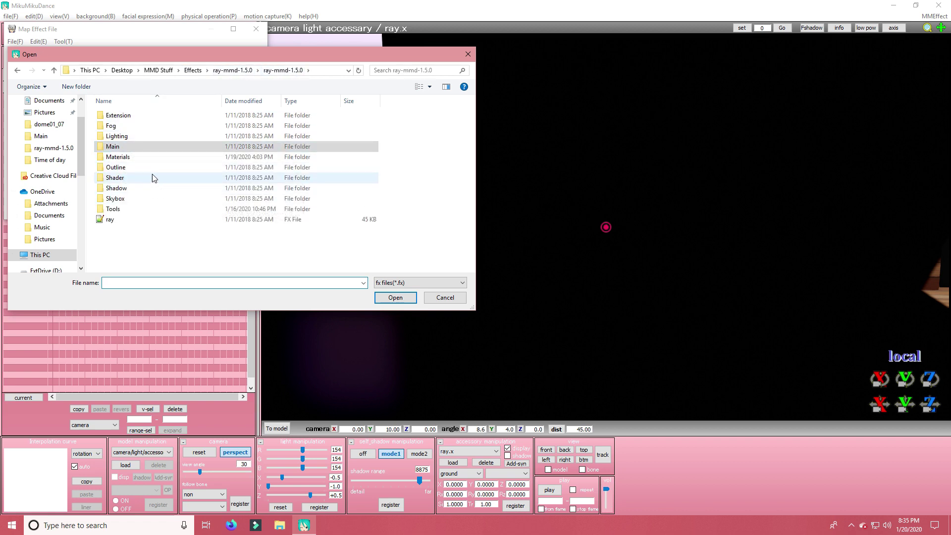
{"action": "double_click", "coordinate": [124, 199]}
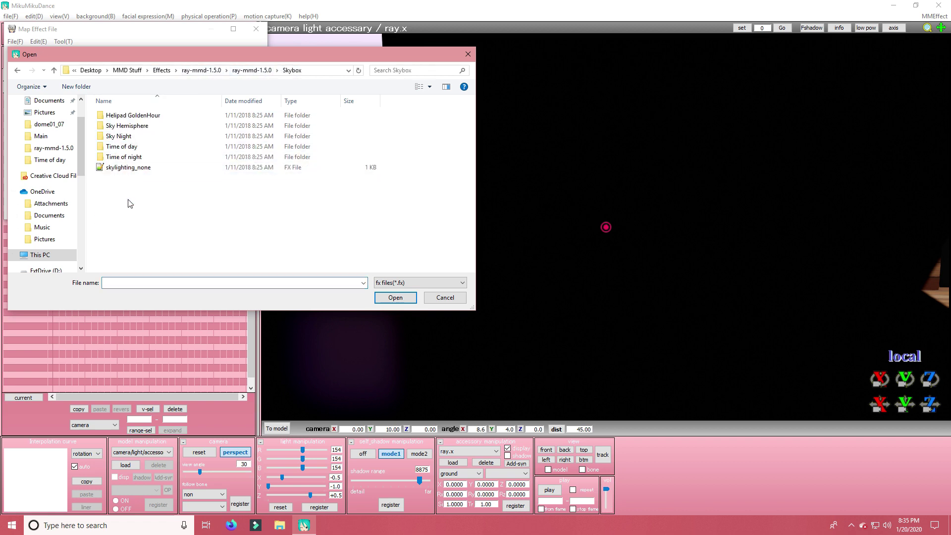
{"action": "double_click", "coordinate": [149, 147]}
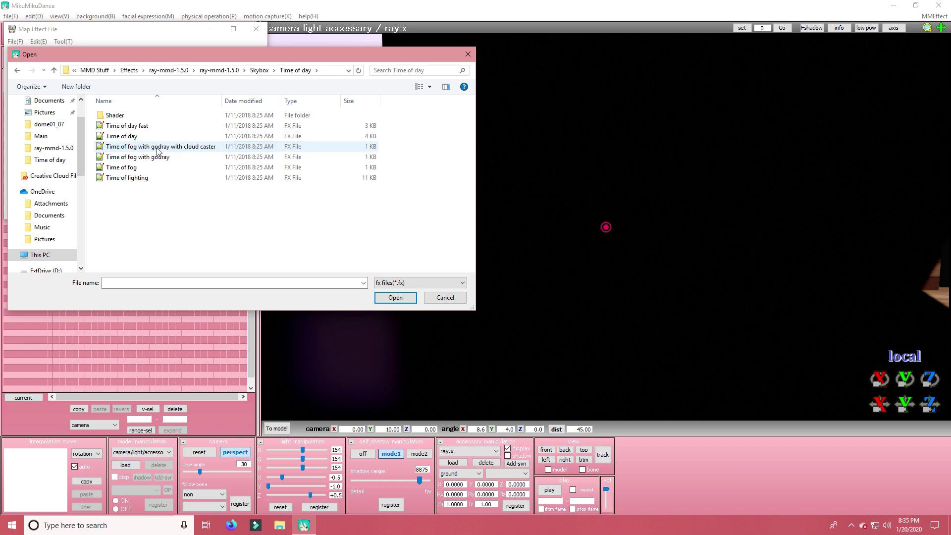
{"action": "double_click", "coordinate": [156, 177]}
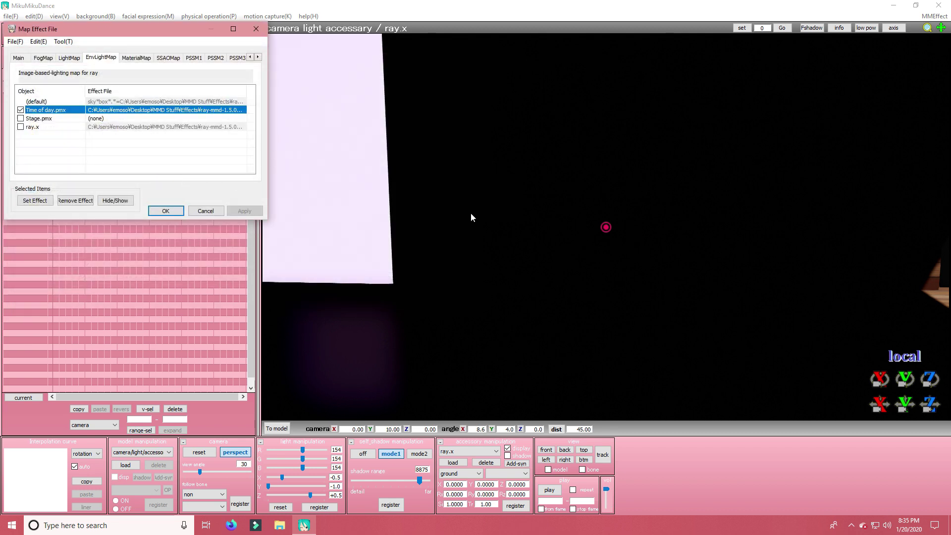
{"action": "right_click_drag", "start_coordinate": [528, 225], "coordinate": [624, 242]}
- On the FogMap tab, give Time of day.pmx the Time of fog with godray with cloud caster effect
{"action": "left_click", "coordinate": [43, 58]}
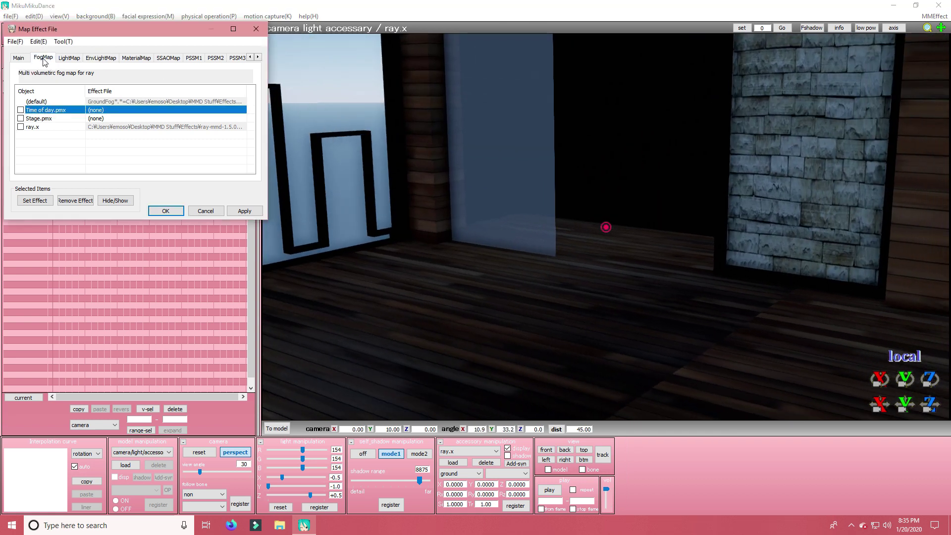
{"action": "double_click", "coordinate": [50, 110]}
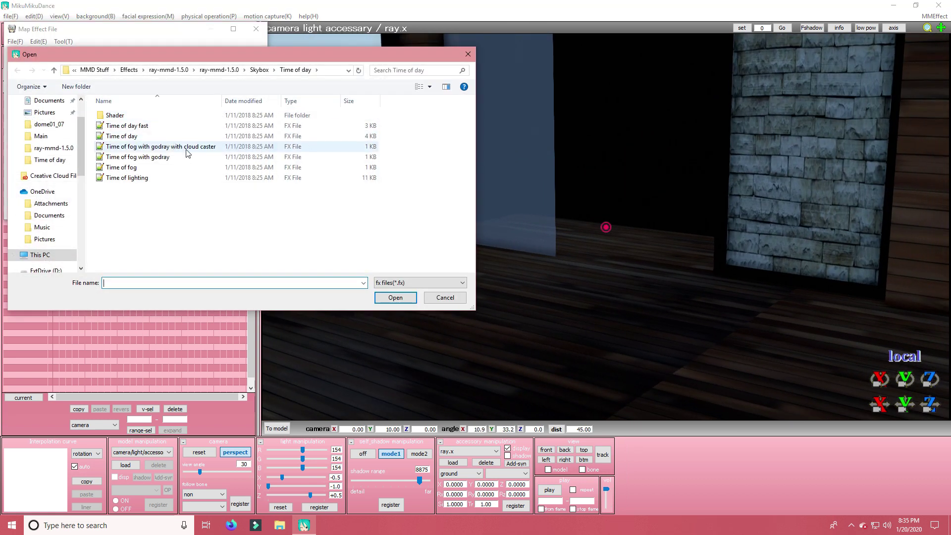
{"action": "double_click", "coordinate": [188, 149]}
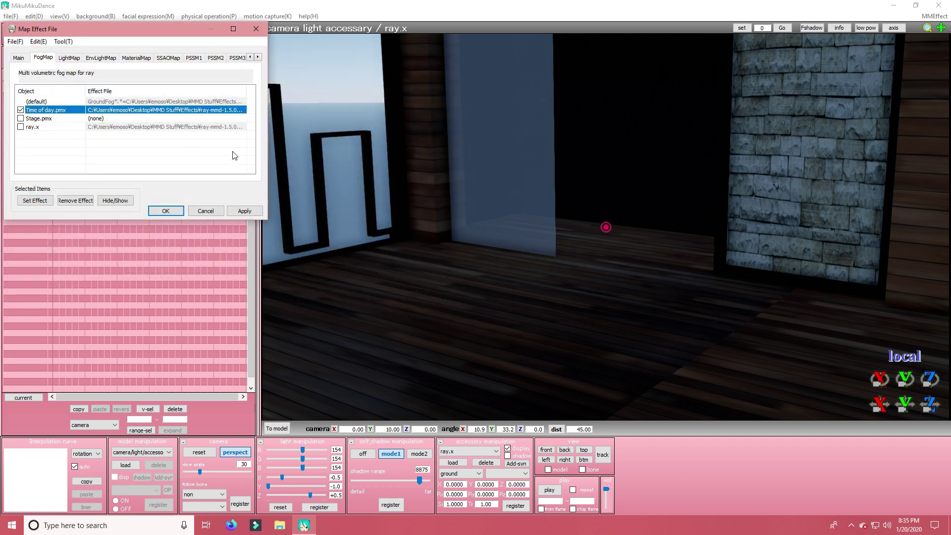
{"action": "right_click_drag", "start_coordinate": [526, 188], "coordinate": [469, 211]}
{"action": "scroll", "coordinate": [611, 187], "scroll_direction": "down", "scroll_amount": 3}
{"action": "scroll", "coordinate": [495, 211], "scroll_direction": "up", "scroll_amount": 2}
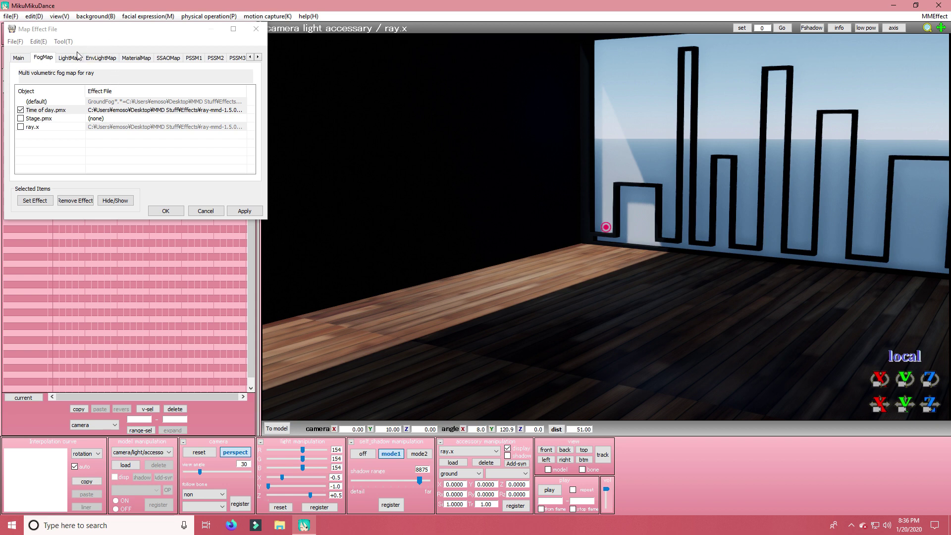
- Split Stage.pmx into its subsets and uncheck subset5 in the material assignments
{"action": "left_click", "coordinate": [137, 58]}
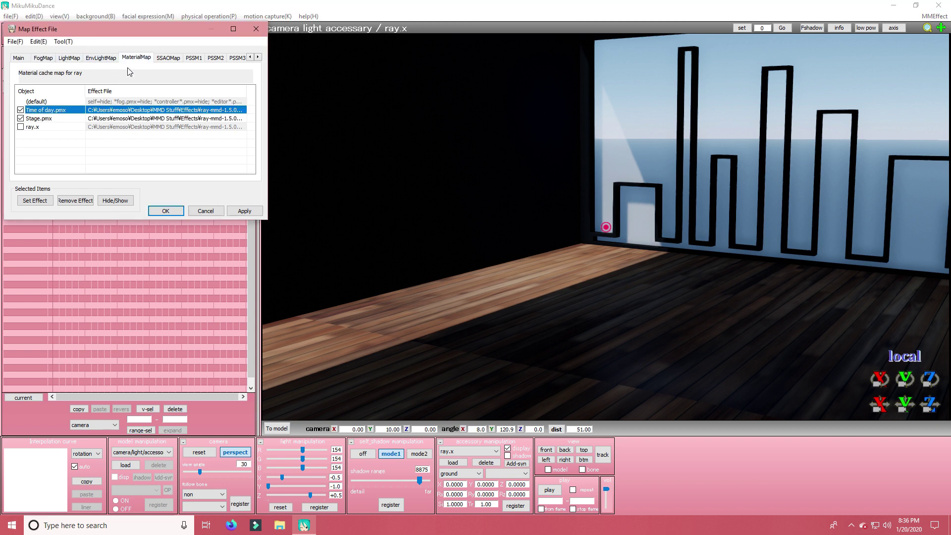
{"action": "right_click", "coordinate": [62, 118]}
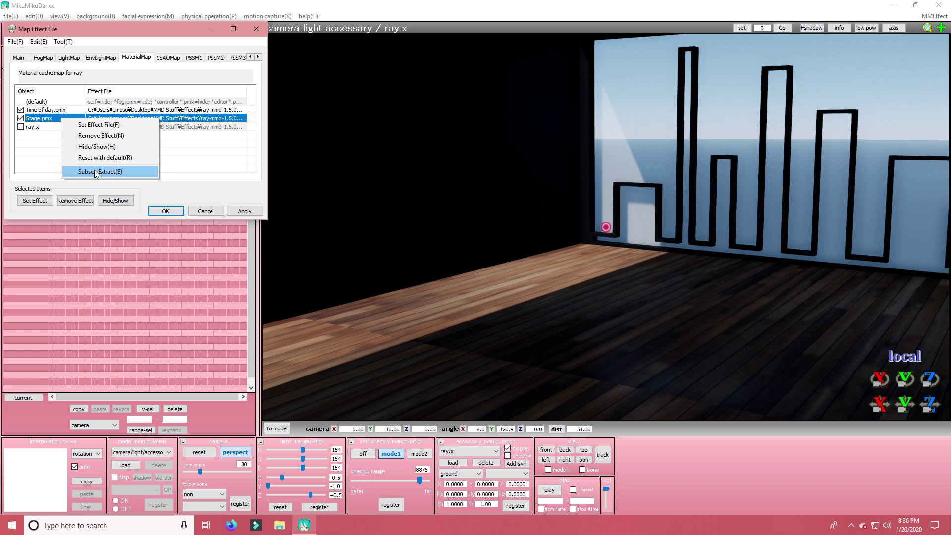
{"action": "left_click", "coordinate": [96, 172]}
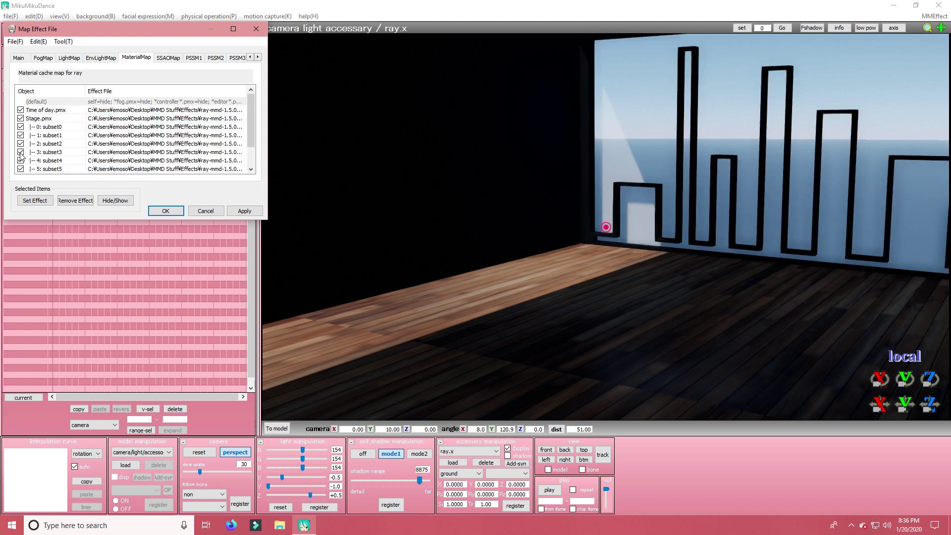
{"action": "left_click", "coordinate": [20, 169]}
{"action": "right_click", "coordinate": [61, 171]}
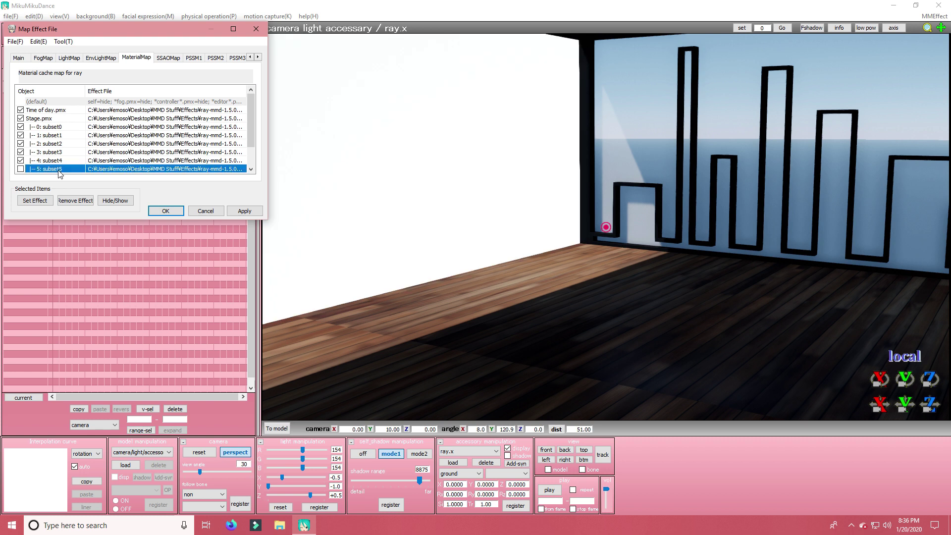
{"action": "left_click", "coordinate": [29, 180]}
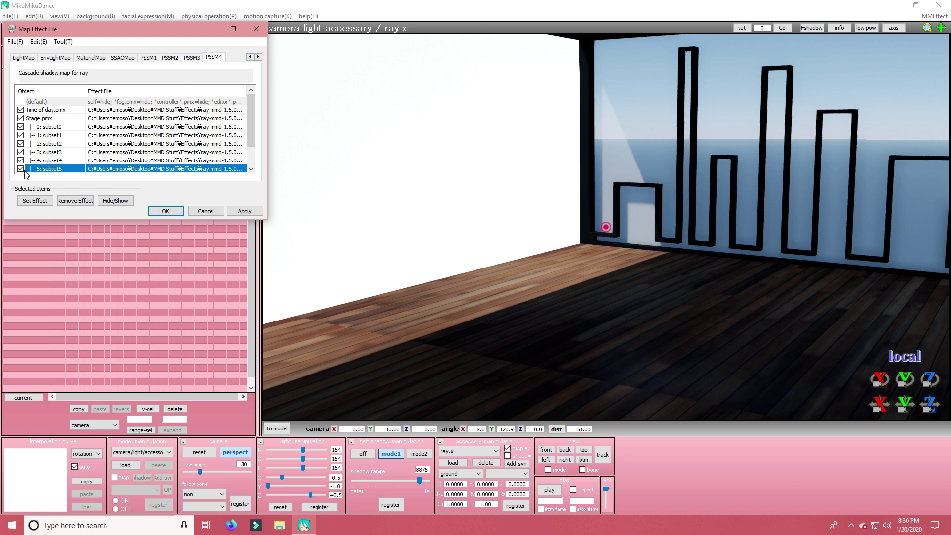
- Review the EnvLightMap, LightMap and Main tab assignments while orbiting the studio
{"action": "left_click", "coordinate": [63, 60]}
{"action": "left_click", "coordinate": [29, 58]}
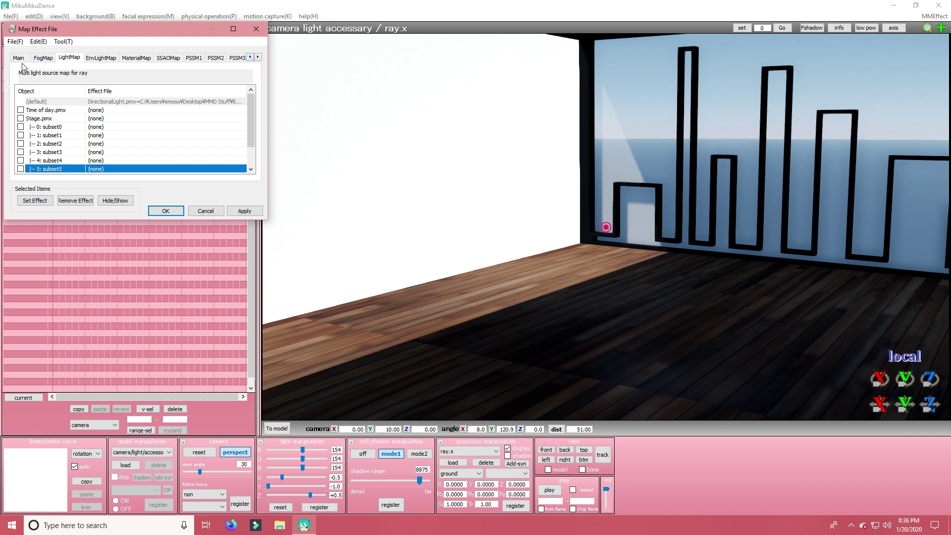
{"action": "left_click", "coordinate": [20, 58]}
{"action": "right_click_drag", "start_coordinate": [287, 156], "coordinate": [301, 118]}
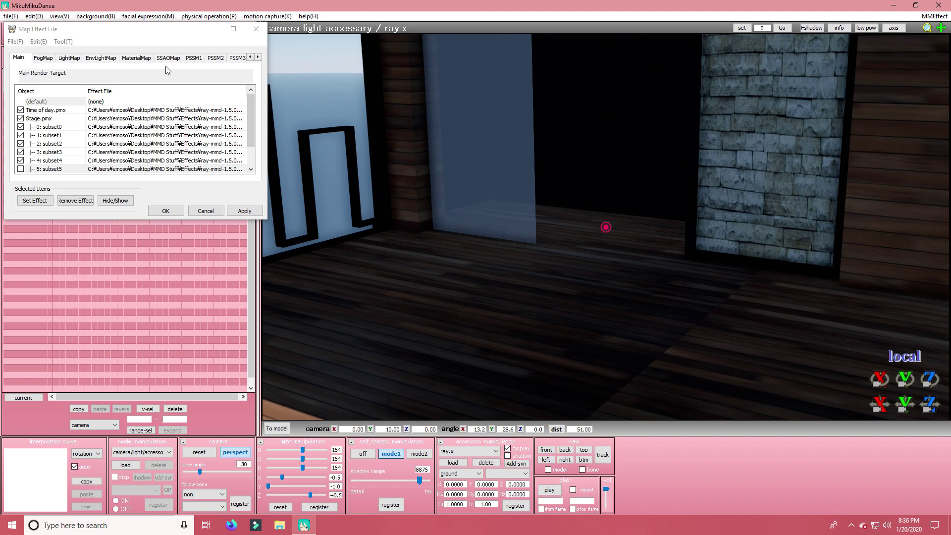
- On the MaterialMap tab, assign wooden floor\material_2.0 to Stage subset0
{"action": "left_click", "coordinate": [143, 59]}
{"action": "scroll", "coordinate": [92, 146], "scroll_direction": "down", "scroll_amount": 1}
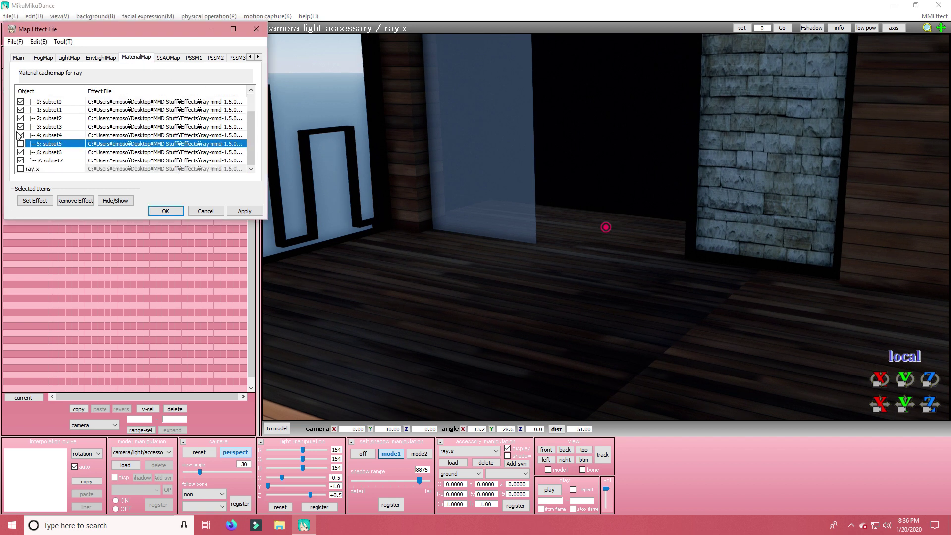
{"action": "left_click", "coordinate": [21, 101]}
{"action": "left_click", "coordinate": [21, 101]}
{"action": "double_click", "coordinate": [47, 103]}
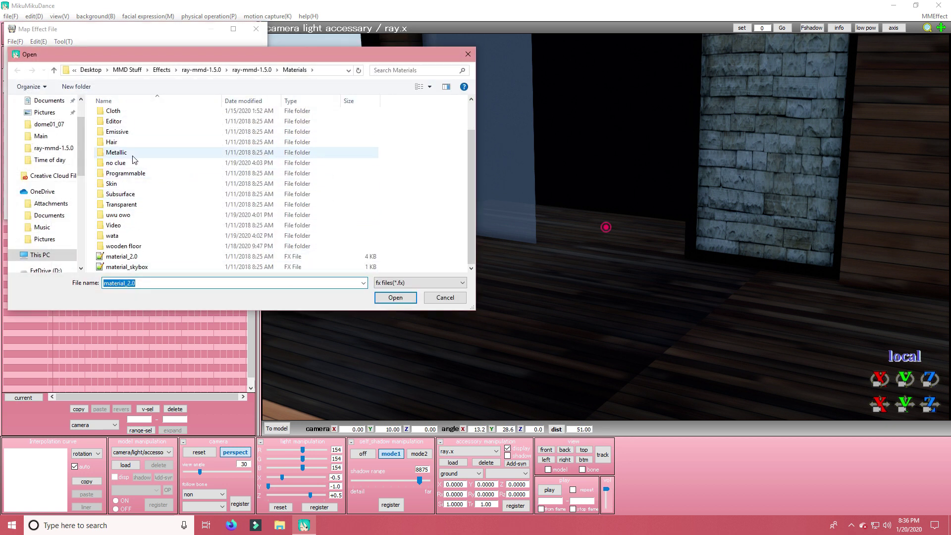
{"action": "scroll", "coordinate": [146, 243], "scroll_direction": "down", "scroll_amount": 1}
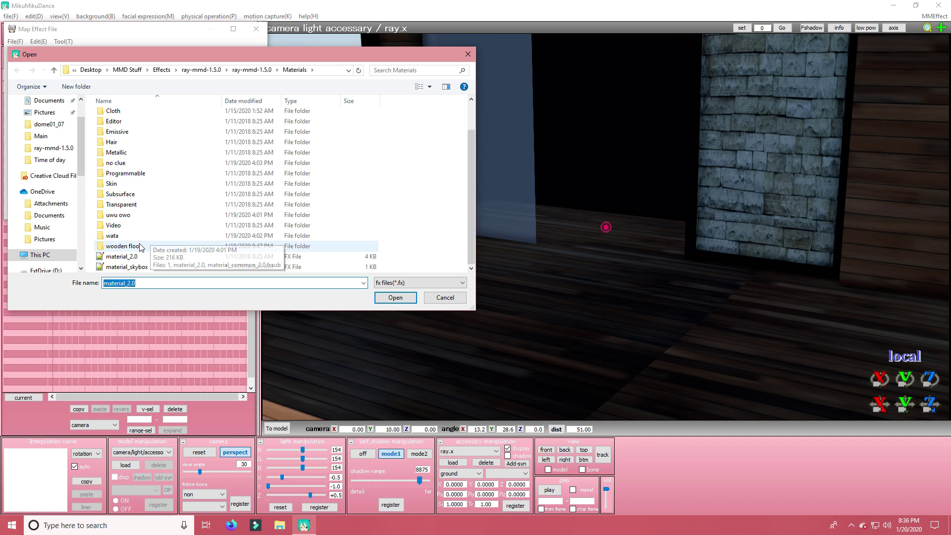
{"action": "double_click", "coordinate": [140, 246]}
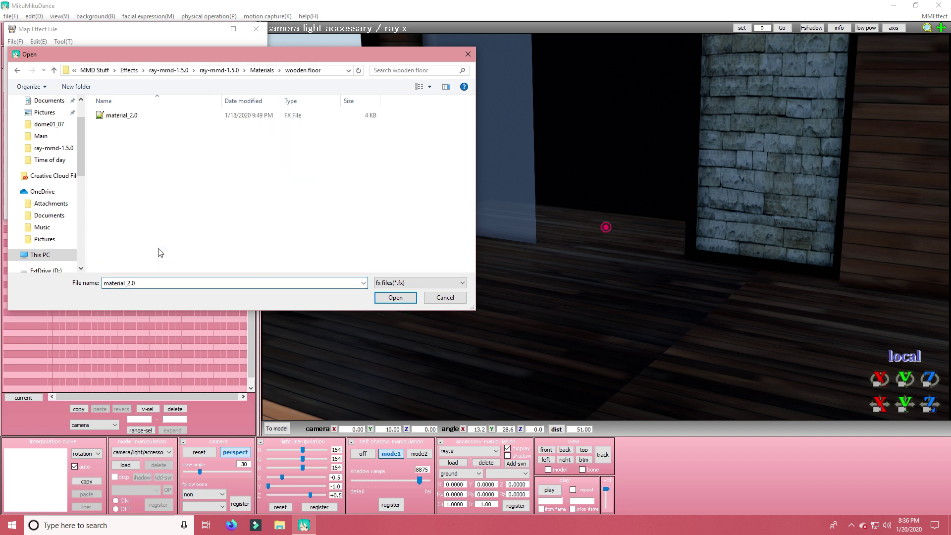
{"action": "double_click", "coordinate": [122, 116]}
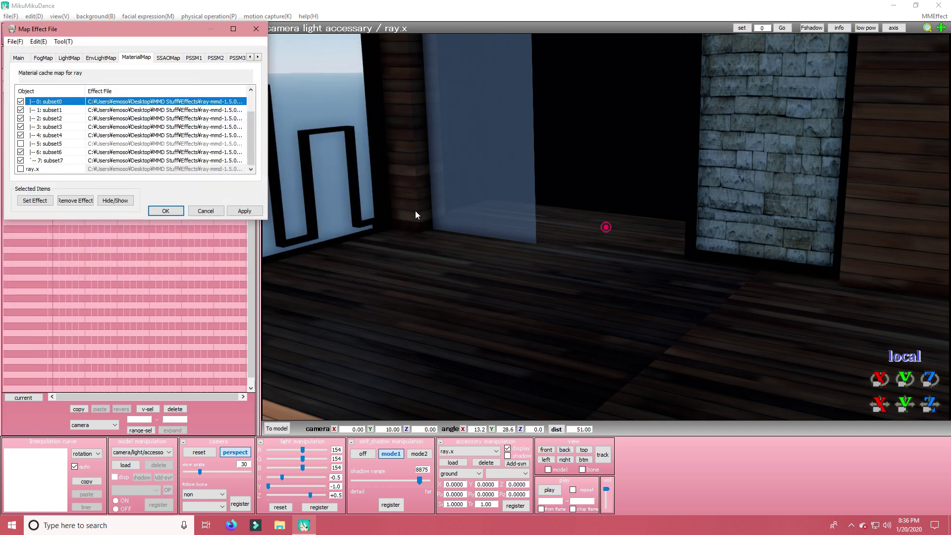
{"action": "right_click_drag", "start_coordinate": [416, 218], "coordinate": [581, 206]}
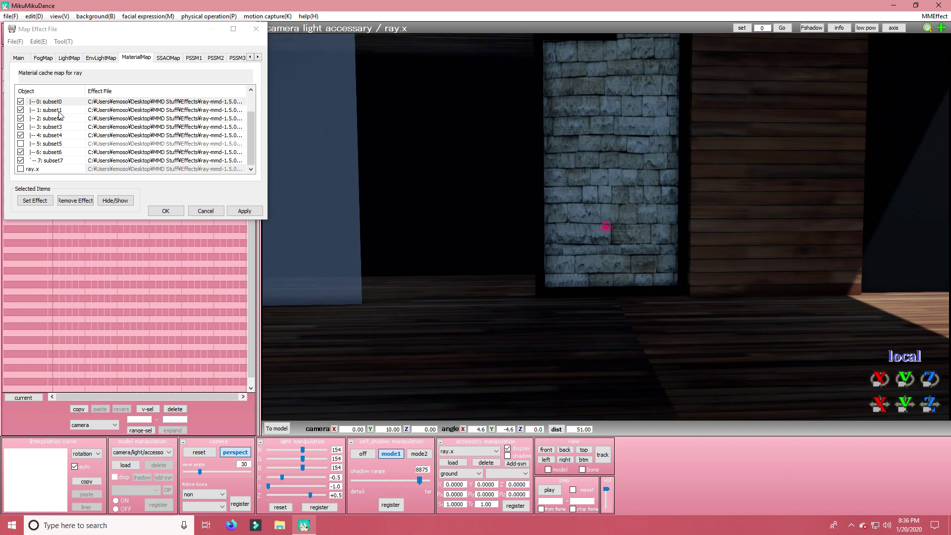
- Assign Brick wall\material_2.0 to subset3 and close Effect Mapping with OK
{"action": "left_click", "coordinate": [21, 126]}
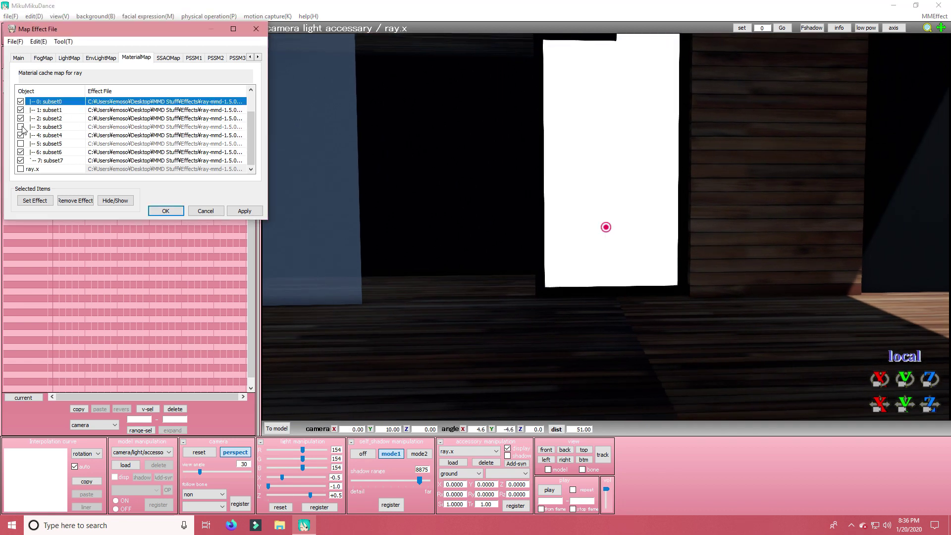
{"action": "left_click", "coordinate": [20, 127]}
{"action": "double_click", "coordinate": [55, 128]}
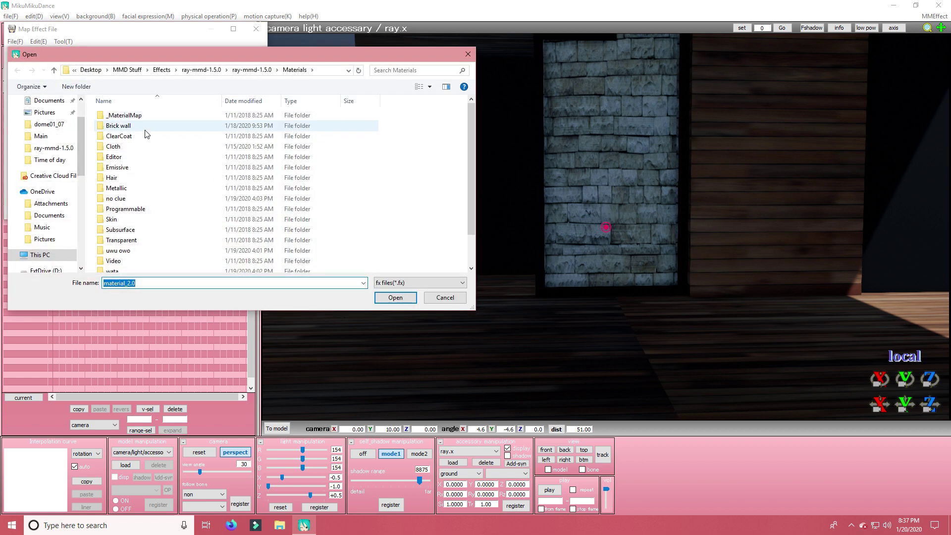
{"action": "double_click", "coordinate": [144, 129]}
{"action": "double_click", "coordinate": [157, 118]}
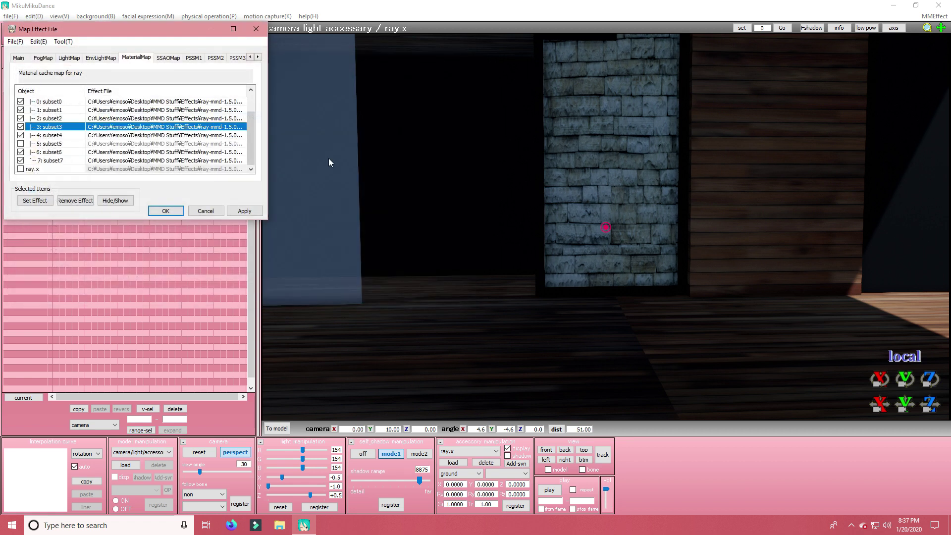
{"action": "right_click_drag", "start_coordinate": [346, 197], "coordinate": [396, 225]}
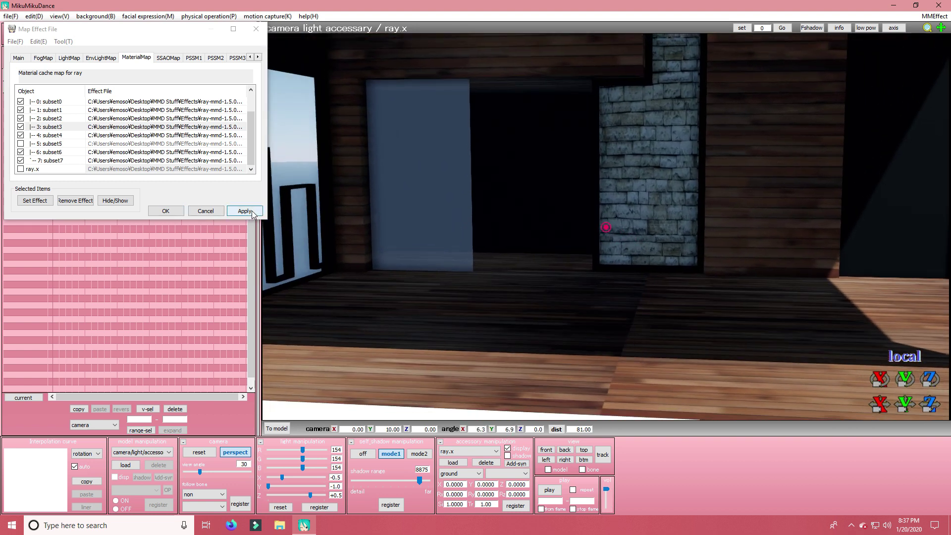
{"action": "left_click", "coordinate": [166, 211]}
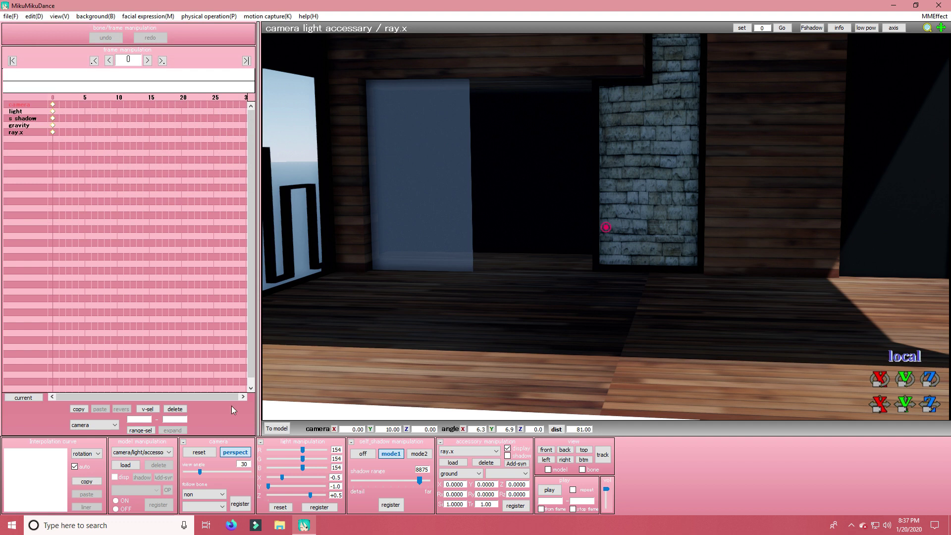
- Load Tda Miku long hair.pmx from MMD Stuff > Models > TDA Pack > Tda Hatsune Miku
{"action": "left_click", "coordinate": [135, 466]}
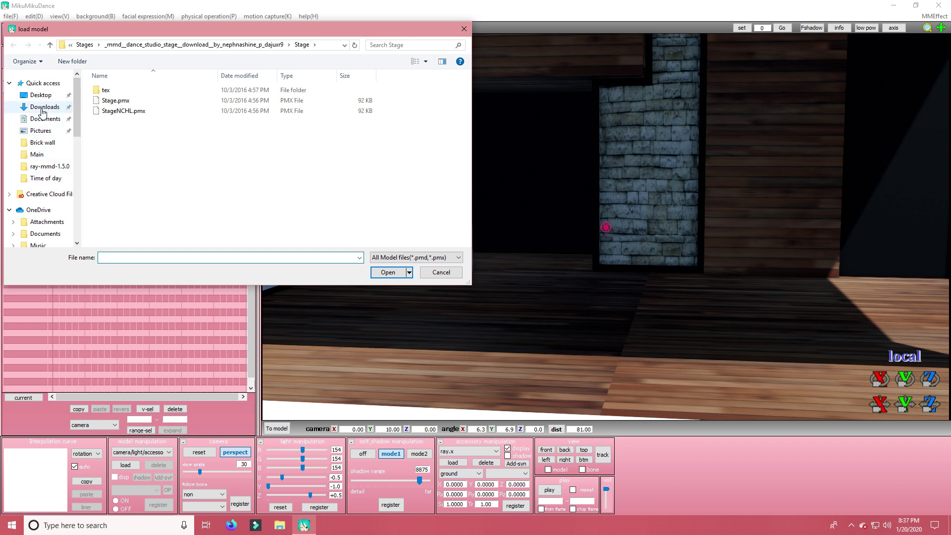
{"action": "left_click", "coordinate": [143, 45]}
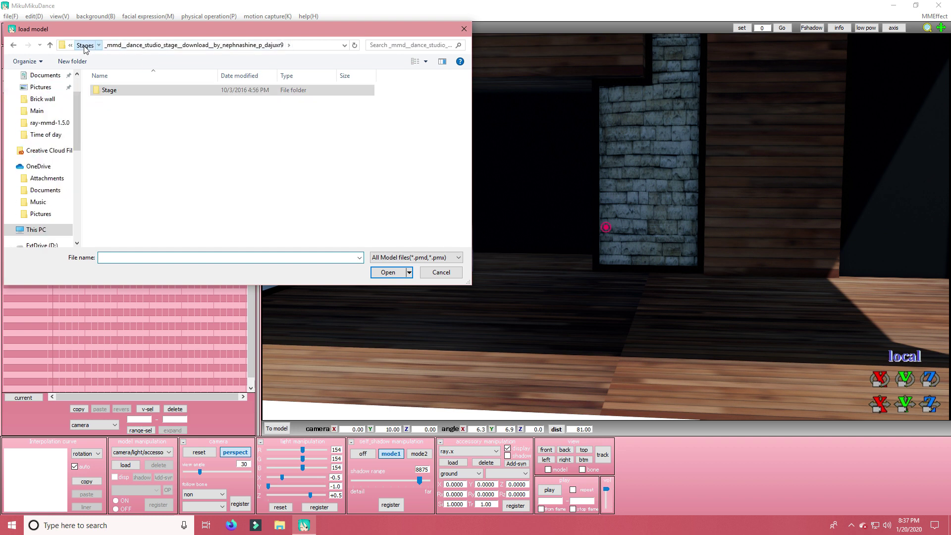
{"action": "left_click", "coordinate": [110, 45]}
{"action": "left_click", "coordinate": [155, 45]}
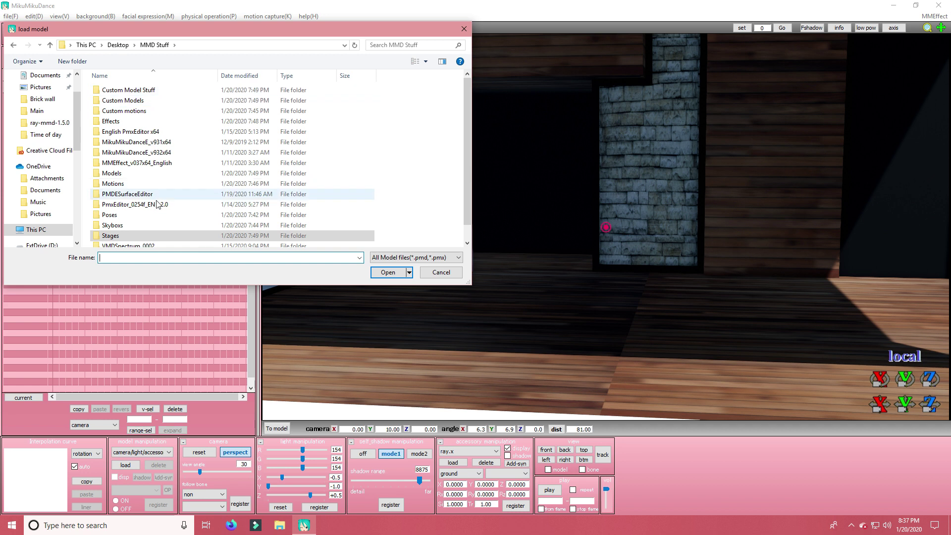
{"action": "double_click", "coordinate": [123, 175]}
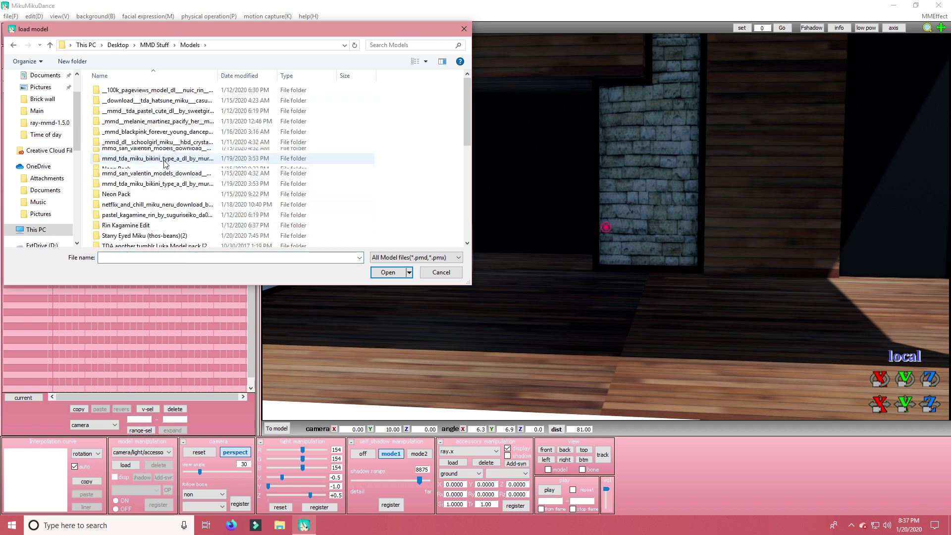
{"action": "scroll", "coordinate": [167, 173], "scroll_direction": "down", "scroll_amount": 5}
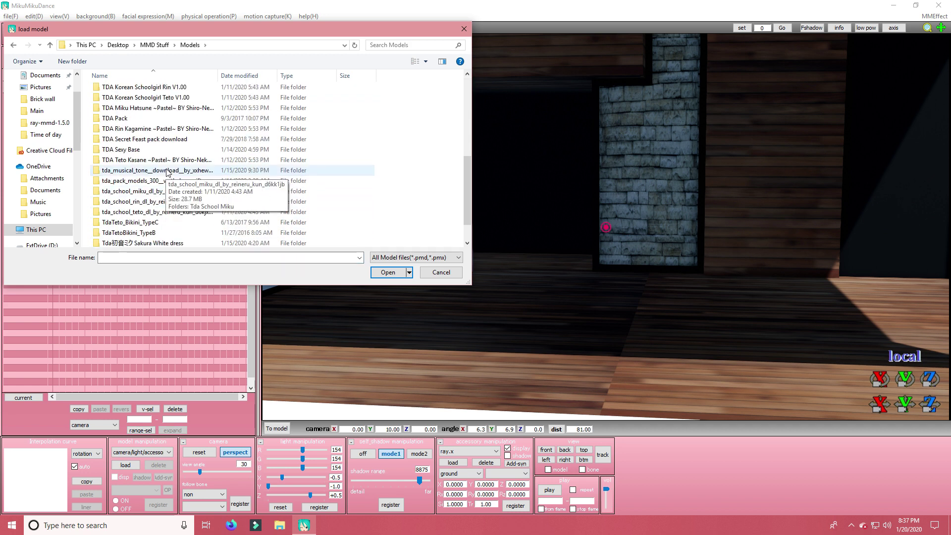
{"action": "double_click", "coordinate": [144, 119]}
{"action": "double_click", "coordinate": [145, 111]}
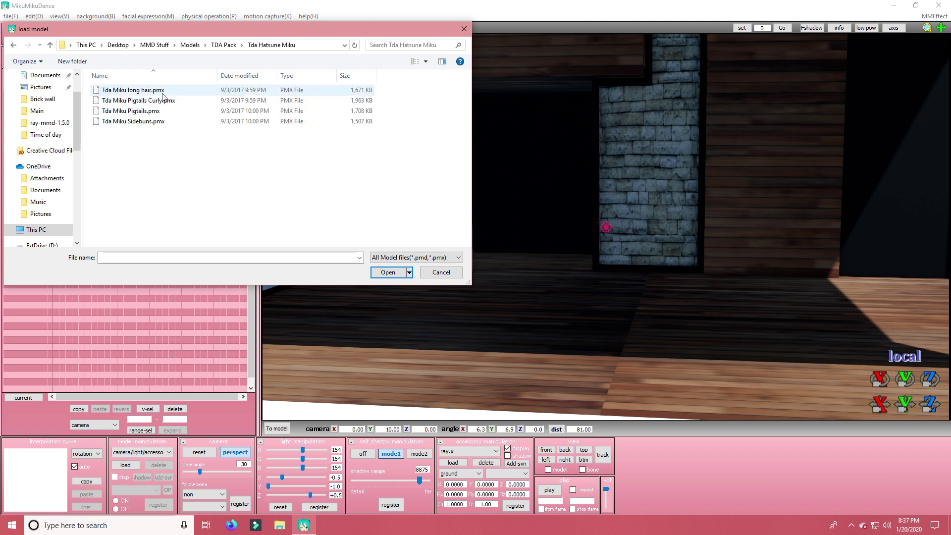
{"action": "double_click", "coordinate": [134, 90]}
{"action": "left_click", "coordinate": [491, 325]}
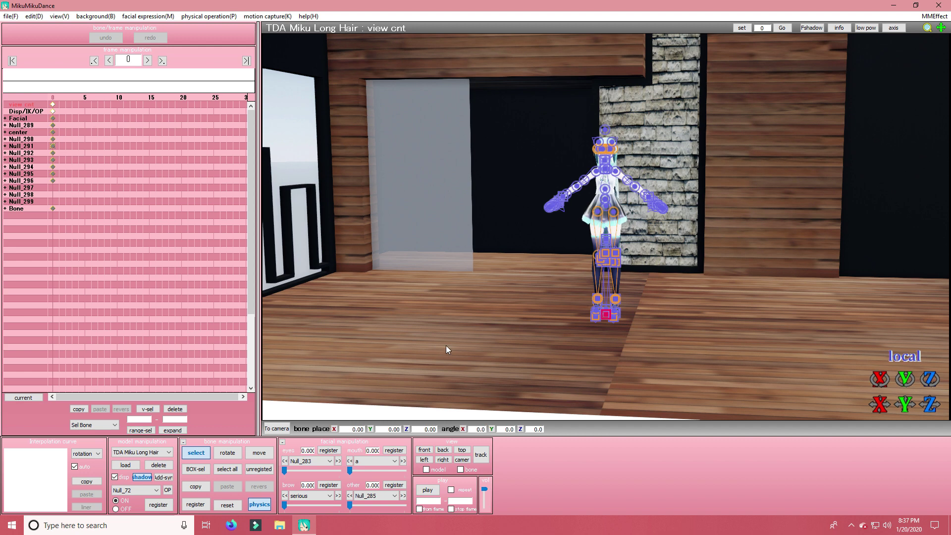
- Assign ray-mmd-1.5.0's Main folder main.fx effect to the Tda Miku long hair.pmx row
{"action": "right_click_drag", "start_coordinate": [446, 346], "coordinate": [505, 297]}
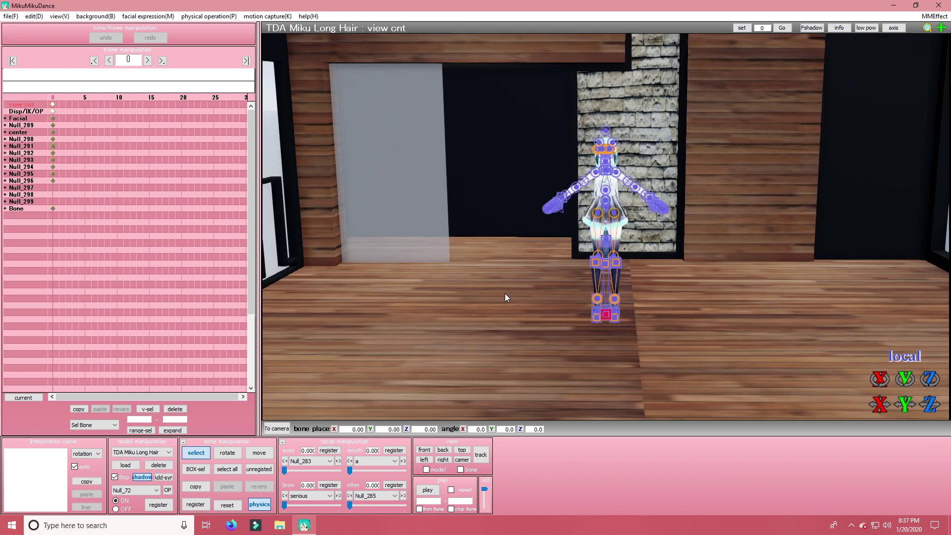
{"action": "scroll", "coordinate": [594, 290], "scroll_direction": "up", "scroll_amount": 5}
{"action": "scroll", "coordinate": [601, 289], "scroll_direction": "up", "scroll_amount": 3}
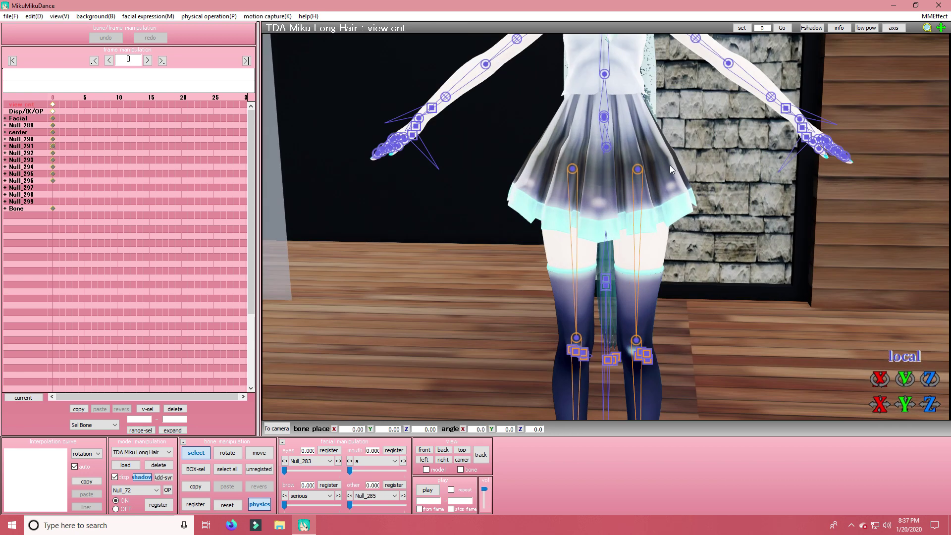
{"action": "right_click_drag", "start_coordinate": [669, 165], "coordinate": [706, 182]}
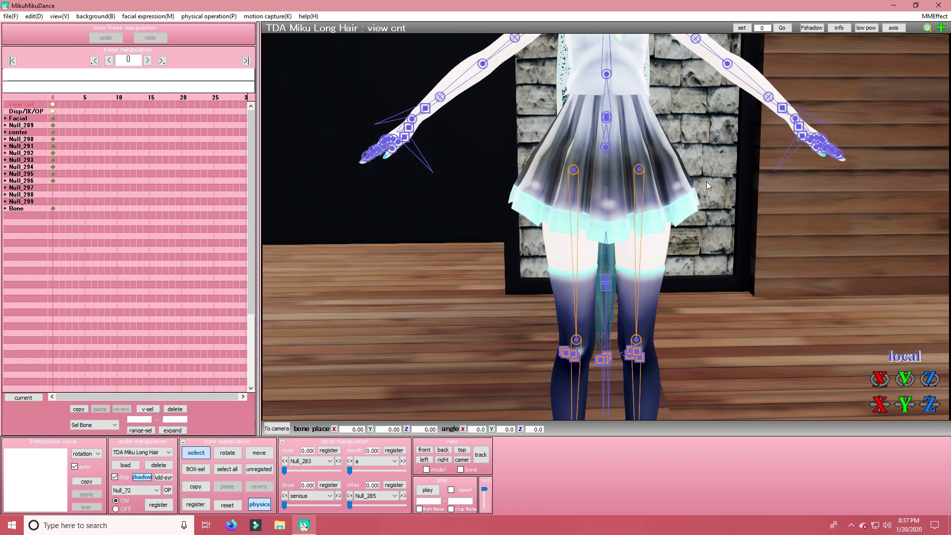
{"action": "scroll", "coordinate": [706, 181], "scroll_direction": "down", "scroll_amount": 5}
{"action": "left_click", "coordinate": [935, 16]}
{"action": "left_click", "coordinate": [842, 28]}
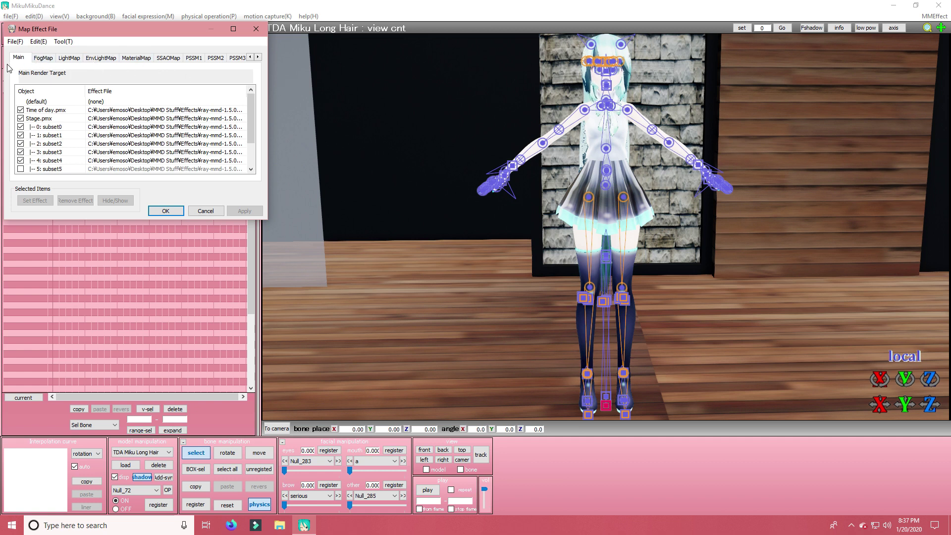
{"action": "scroll", "coordinate": [57, 144], "scroll_direction": "down", "scroll_amount": 3}
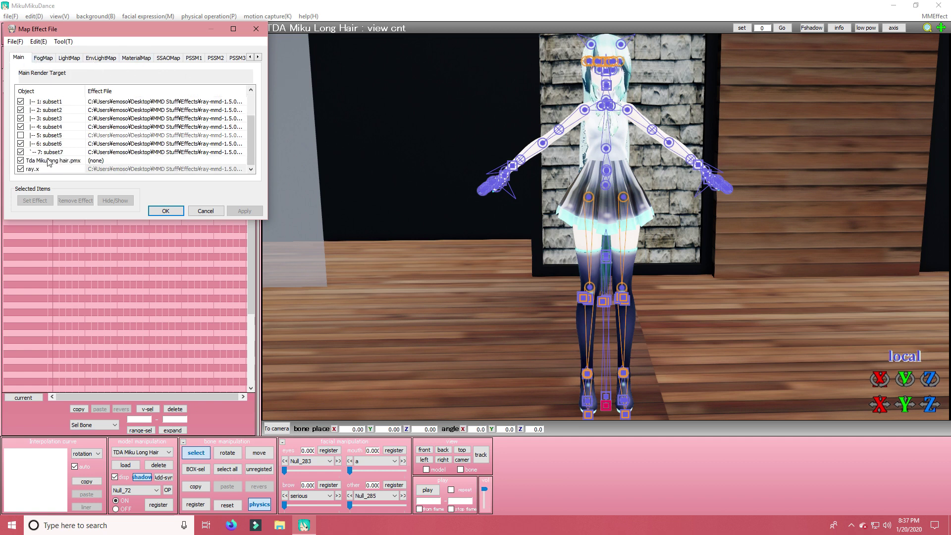
{"action": "double_click", "coordinate": [49, 164]}
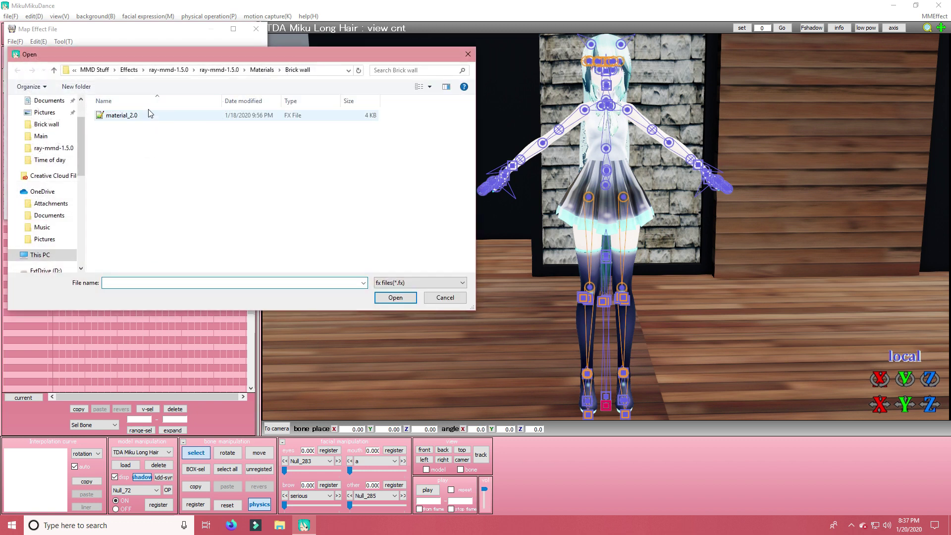
{"action": "left_click", "coordinate": [219, 70]}
{"action": "double_click", "coordinate": [119, 146]}
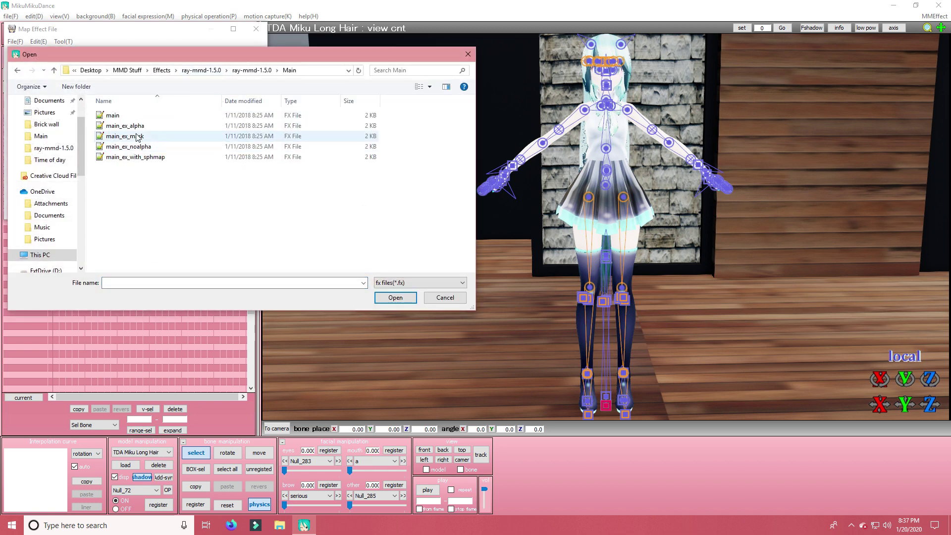
{"action": "double_click", "coordinate": [137, 117]}
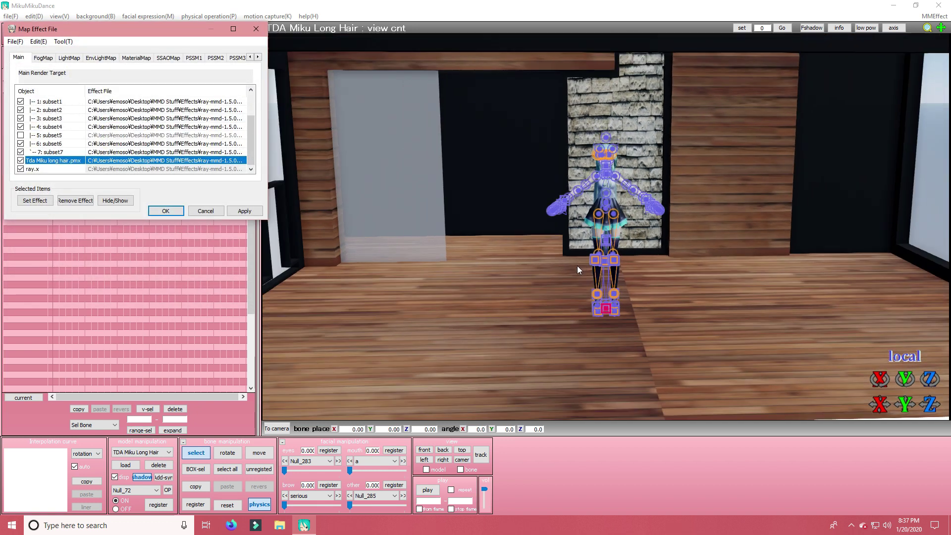
- Zoom and orbit around Miku's upper body to inspect the new ray-mmd shading
{"action": "scroll", "coordinate": [578, 265], "scroll_direction": "up", "scroll_amount": 5}
{"action": "scroll", "coordinate": [584, 263], "scroll_direction": "up", "scroll_amount": 5}
{"action": "scroll", "coordinate": [584, 264], "scroll_direction": "down", "scroll_amount": 4}
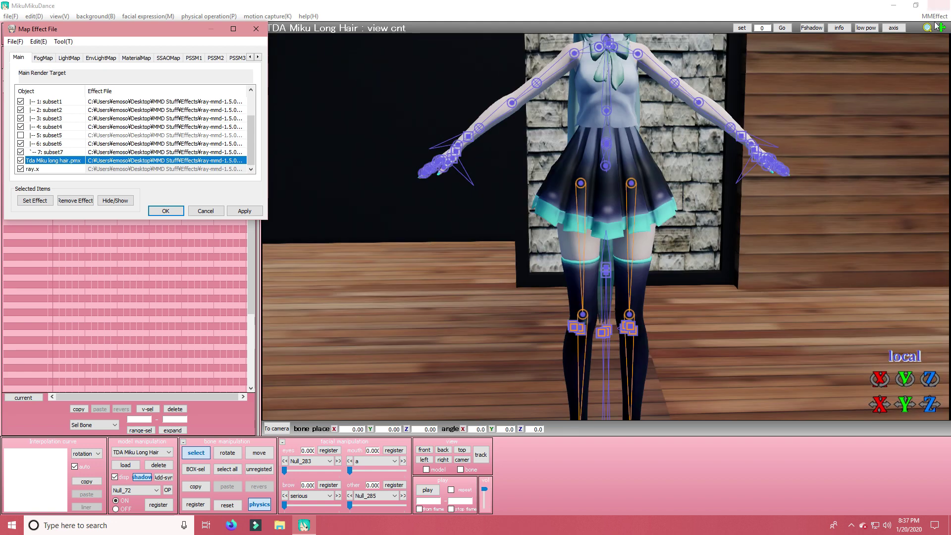
{"action": "scroll", "coordinate": [655, 175], "scroll_direction": "up", "scroll_amount": 3}
{"action": "scroll", "coordinate": [655, 174], "scroll_direction": "up", "scroll_amount": 4}
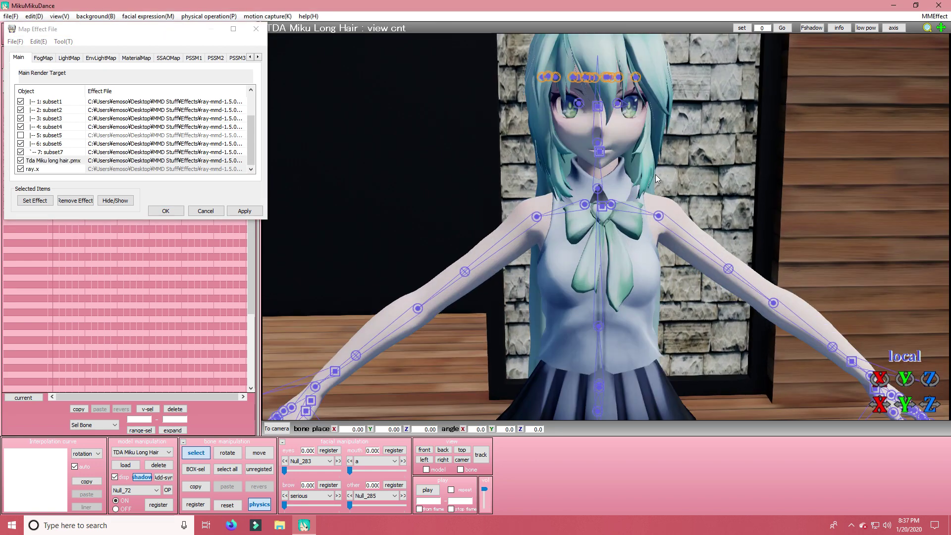
{"action": "mouse_move", "coordinate": [655, 175]}
{"action": "right_mouse_down"}
{"action": "mouse_move", "coordinate": [936, 181]}
{"action": "mouse_move", "coordinate": [652, 173]}
{"action": "right_mouse_up"}
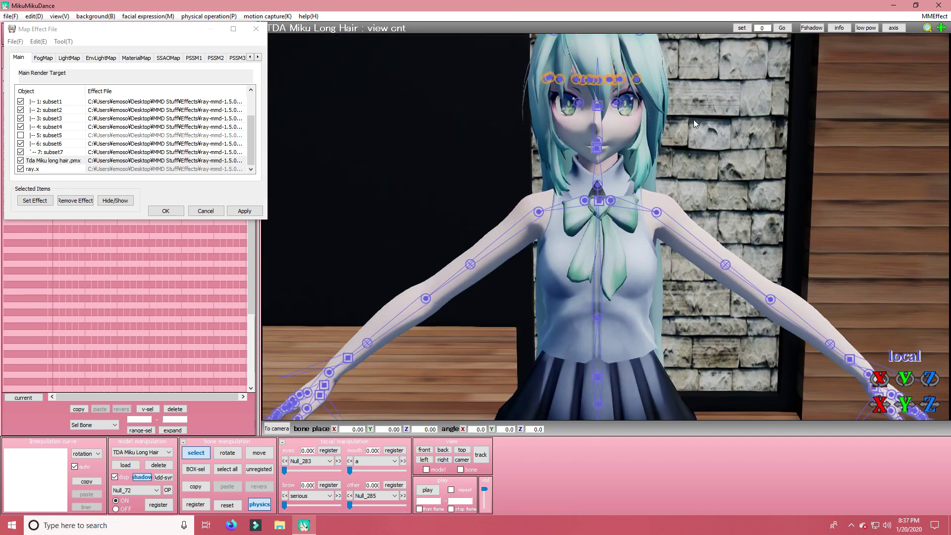
{"action": "right_click", "coordinate": [52, 160]}
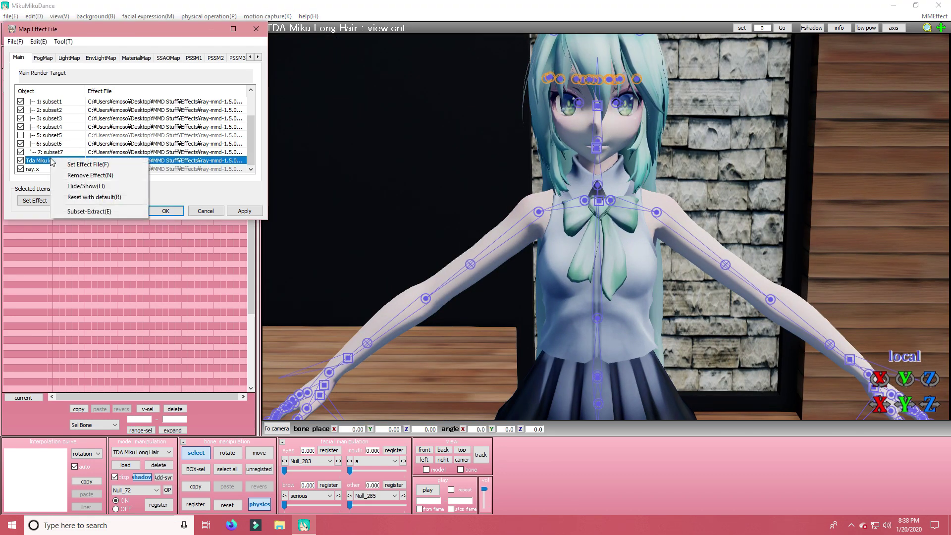
- Extract the Miku model's material subsets and pick subset 32 (en) for a material
{"action": "left_click", "coordinate": [86, 211]}
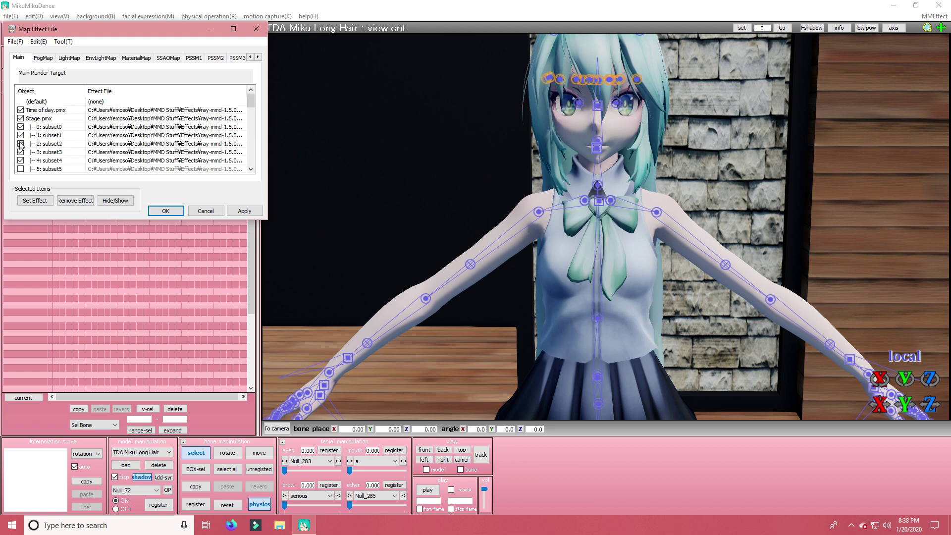
{"action": "scroll", "coordinate": [42, 161], "scroll_direction": "down", "scroll_amount": 10}
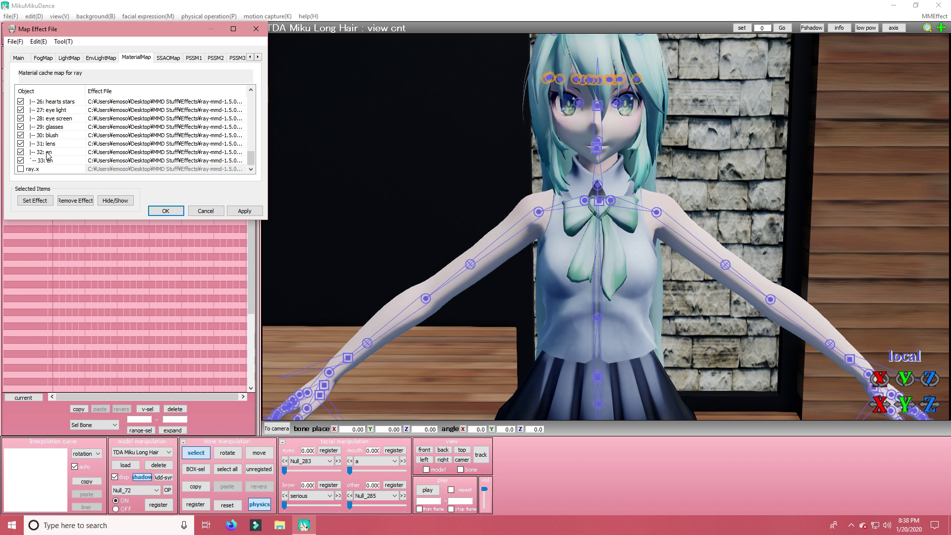
{"action": "double_click", "coordinate": [54, 152]}
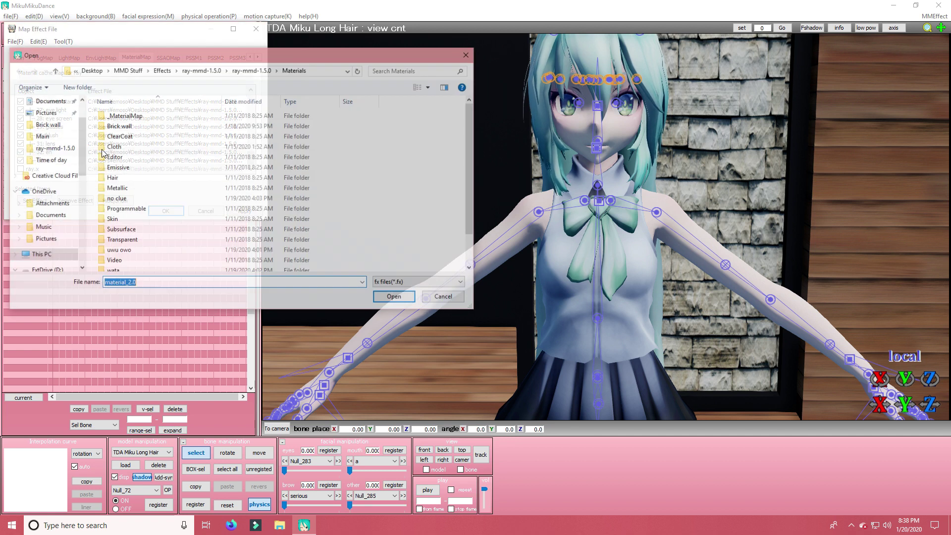
{"action": "scroll", "coordinate": [138, 138], "scroll_direction": "down", "scroll_amount": 2}
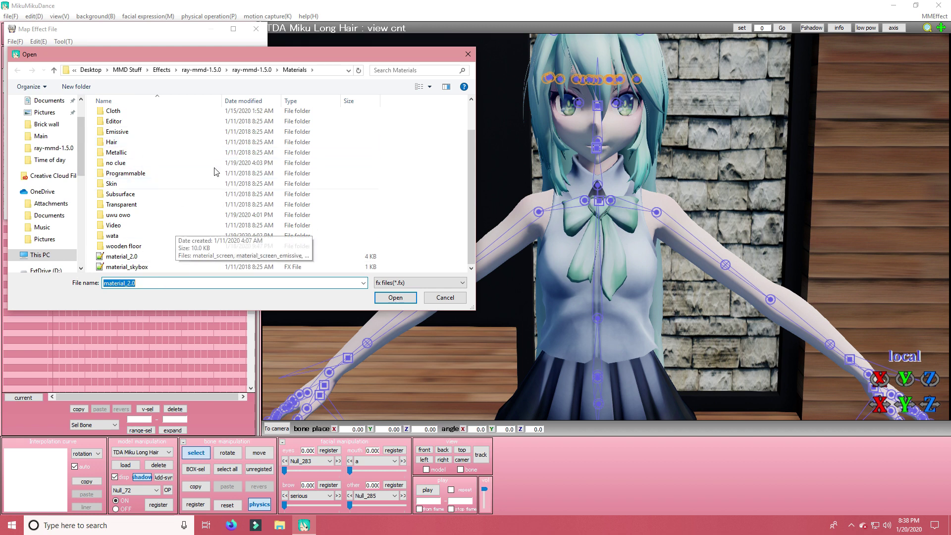
{"action": "scroll", "coordinate": [297, 212], "scroll_direction": "up", "scroll_amount": 2}
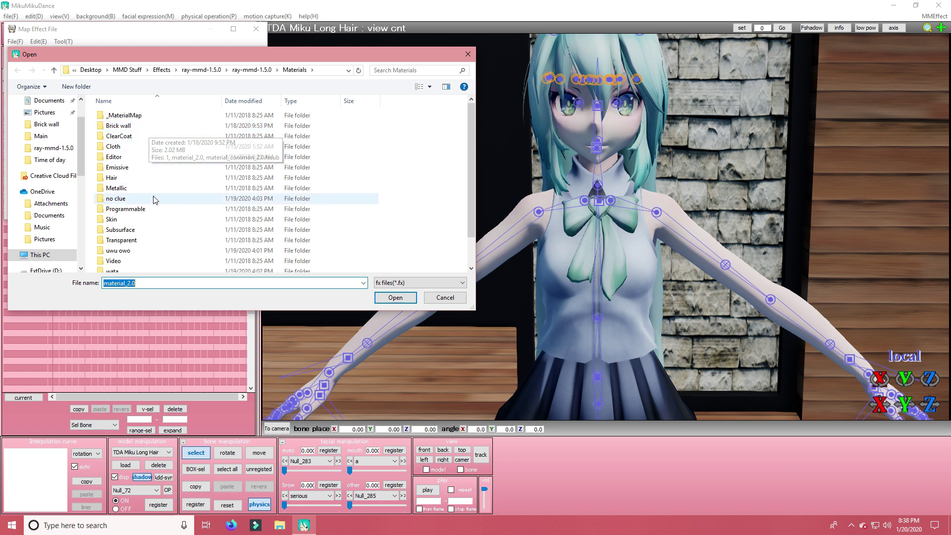
{"action": "scroll", "coordinate": [149, 218], "scroll_direction": "down", "scroll_amount": 2}
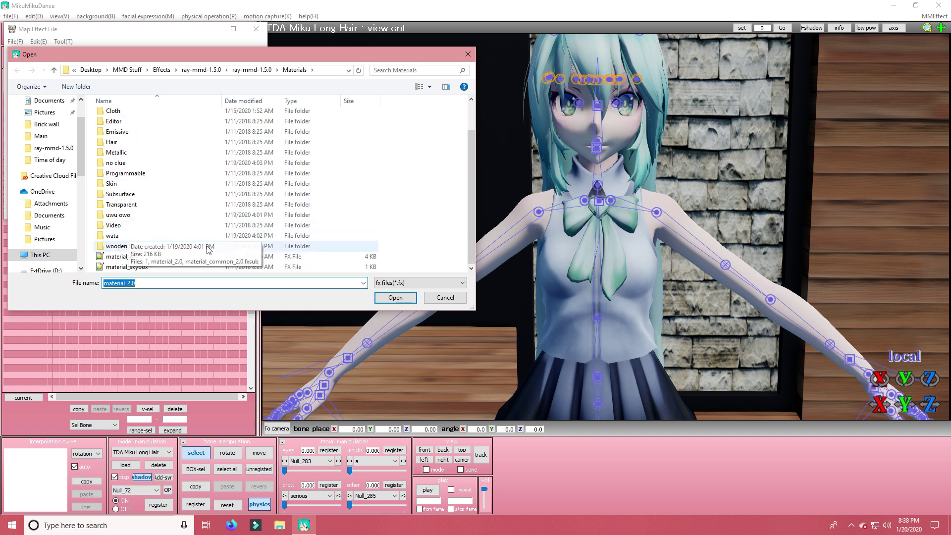
{"action": "scroll", "coordinate": [142, 230], "scroll_direction": "up", "scroll_amount": 1}
{"action": "scroll", "coordinate": [149, 233], "scroll_direction": "up", "scroll_amount": 1}
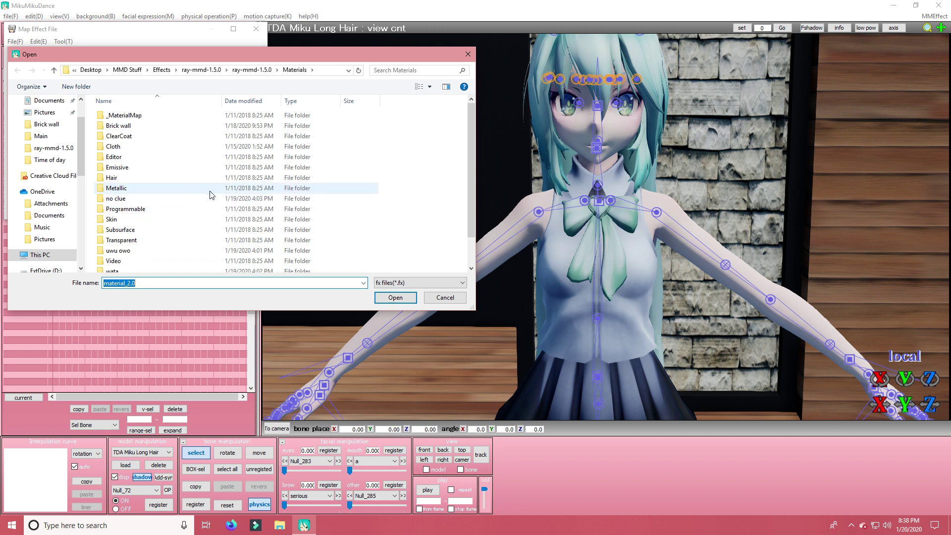
- Give subset 32 the Materials > Hair > material_hair_with_anisotropy2.fx material
{"action": "left_click_drag", "start_coordinate": [238, 55], "coordinate": [264, 84]}
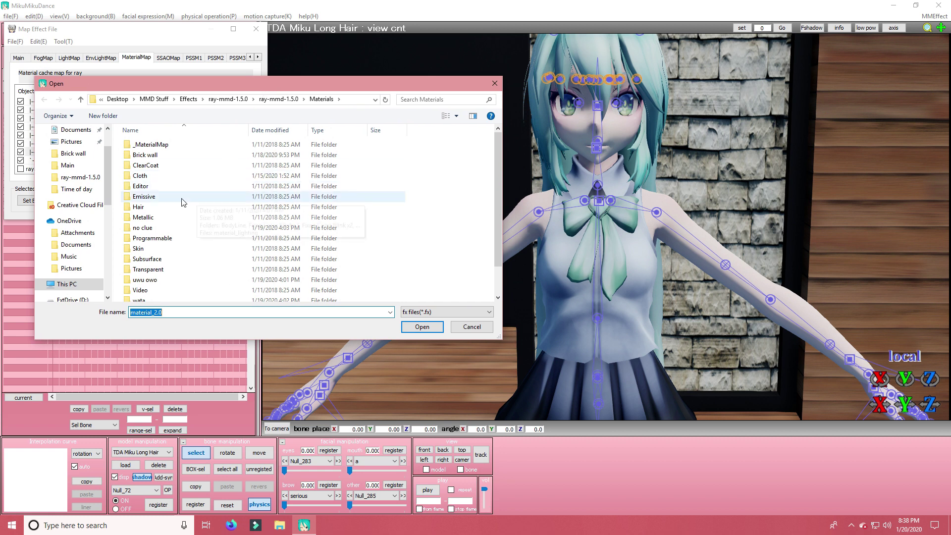
{"action": "left_click", "coordinate": [161, 210]}
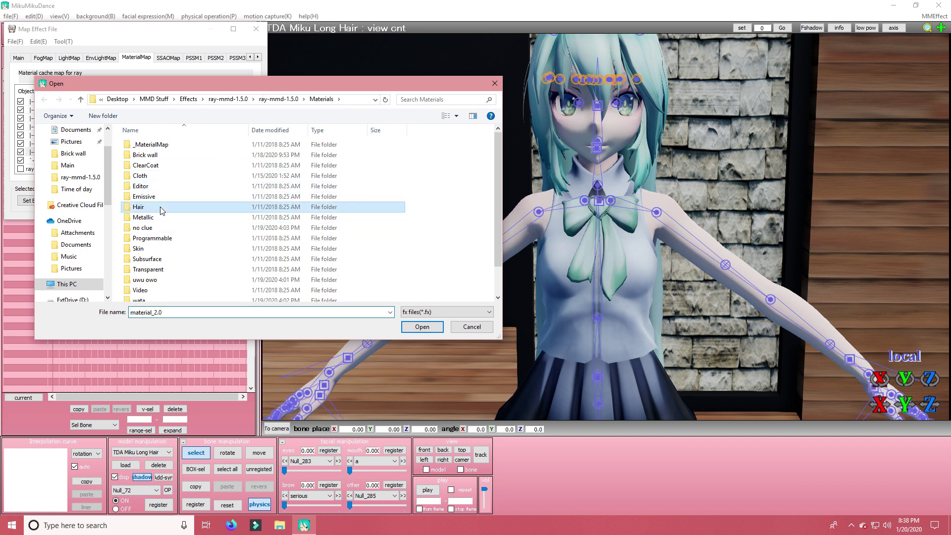
{"action": "double_click", "coordinate": [161, 211]}
{"action": "double_click", "coordinate": [193, 177]}
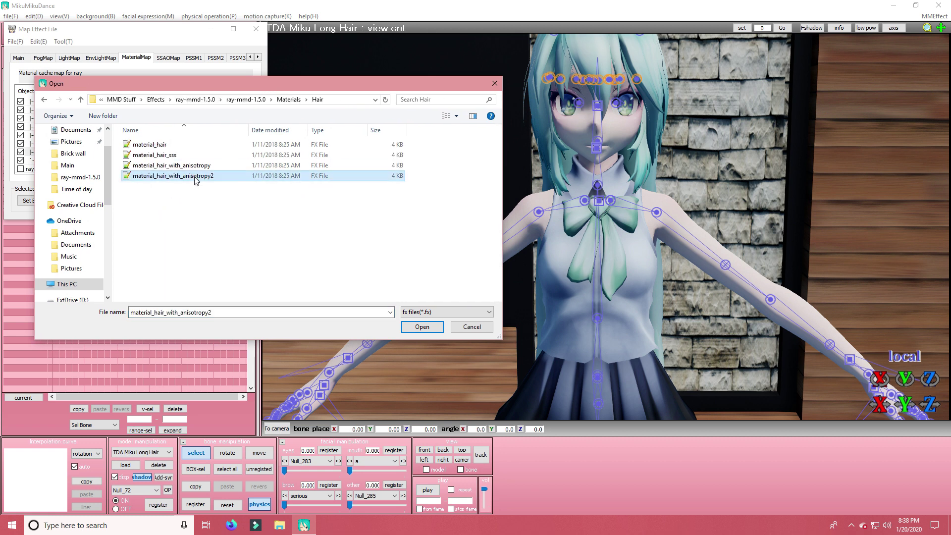
{"action": "right_click_drag", "start_coordinate": [438, 223], "coordinate": [488, 224]}
{"action": "left_click_drag", "start_coordinate": [267, 169], "coordinate": [567, 169]}
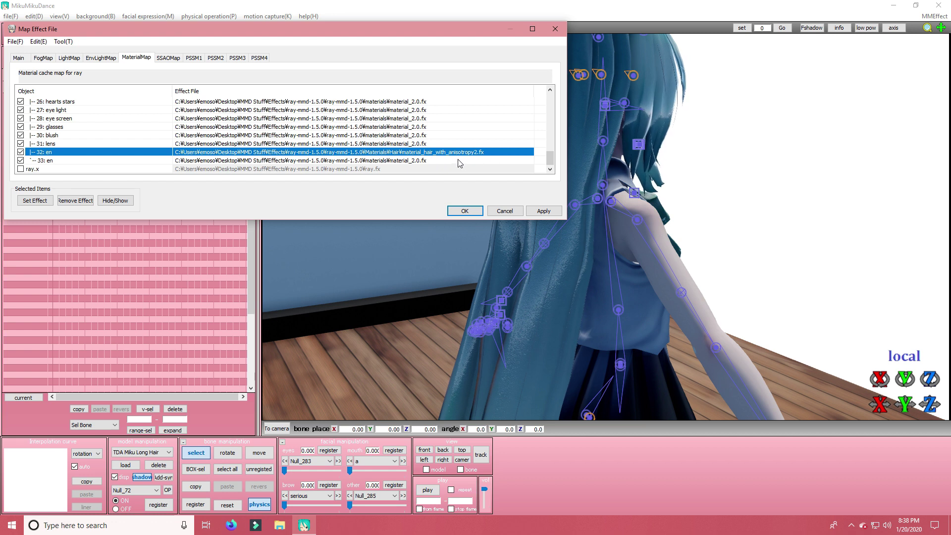
{"action": "left_click_drag", "start_coordinate": [561, 185], "coordinate": [334, 185]}
{"action": "right_click_drag", "start_coordinate": [495, 237], "coordinate": [649, 242]}
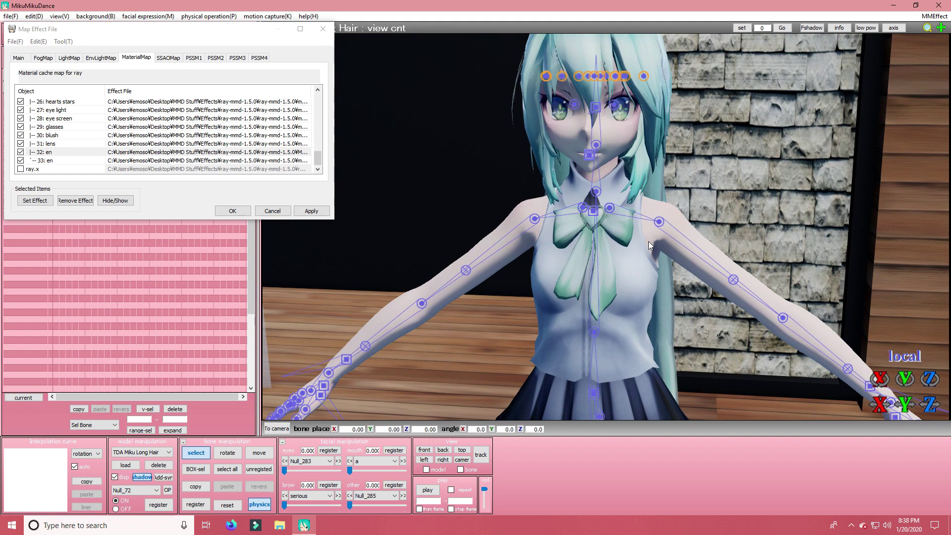
{"action": "scroll", "coordinate": [476, 317], "scroll_direction": "down", "scroll_amount": 10}
{"action": "right_click_drag", "start_coordinate": [512, 313], "coordinate": [510, 309]}
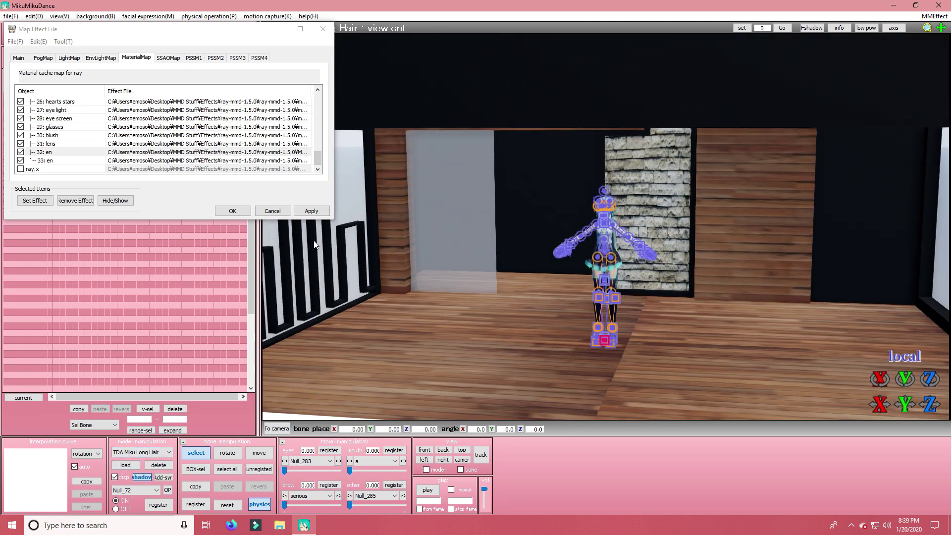
- Confirm the effect assignments and load ray_controller.pmx from the ray-mmd-1.5.0 folder
{"action": "left_click", "coordinate": [233, 211]}
{"action": "left_click", "coordinate": [126, 464]}
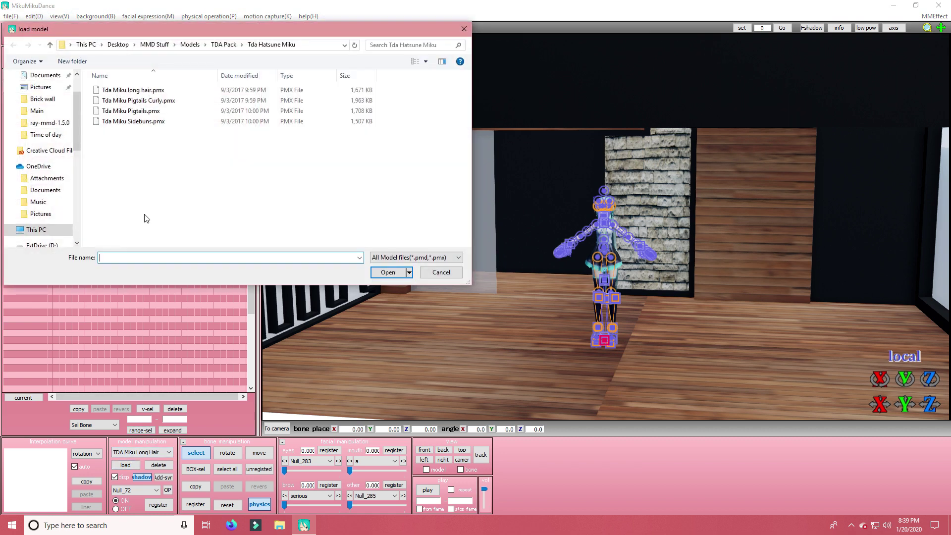
{"action": "scroll", "coordinate": [56, 170], "scroll_direction": "up", "scroll_amount": 2}
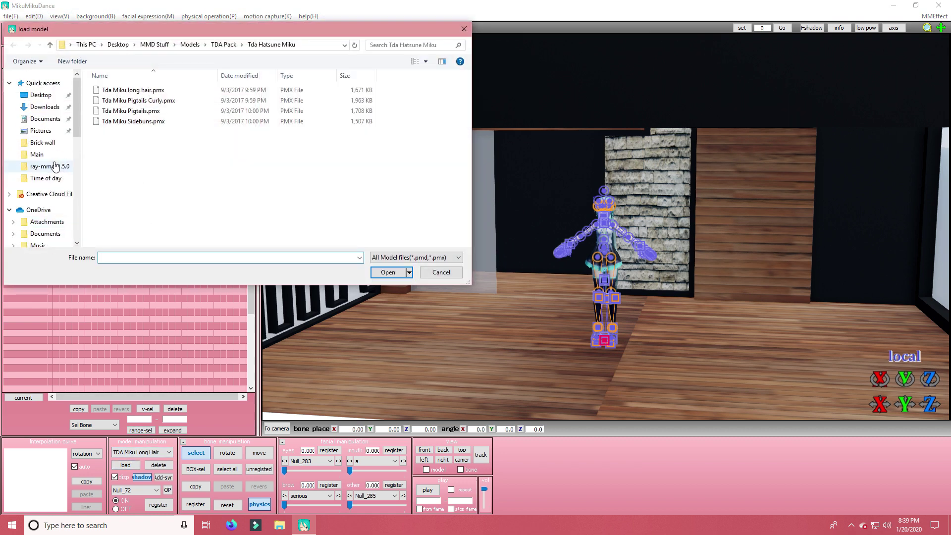
{"action": "left_click", "coordinate": [55, 166]}
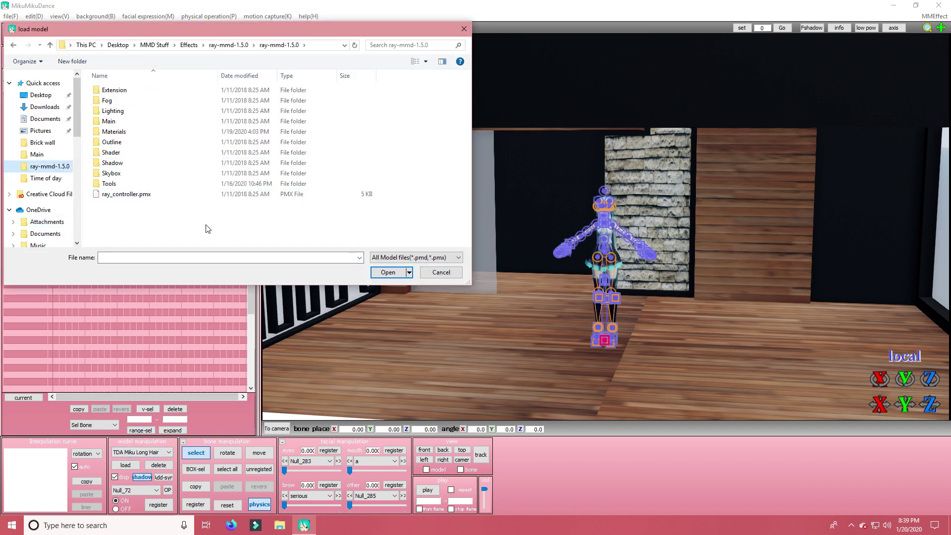
{"action": "double_click", "coordinate": [135, 196]}
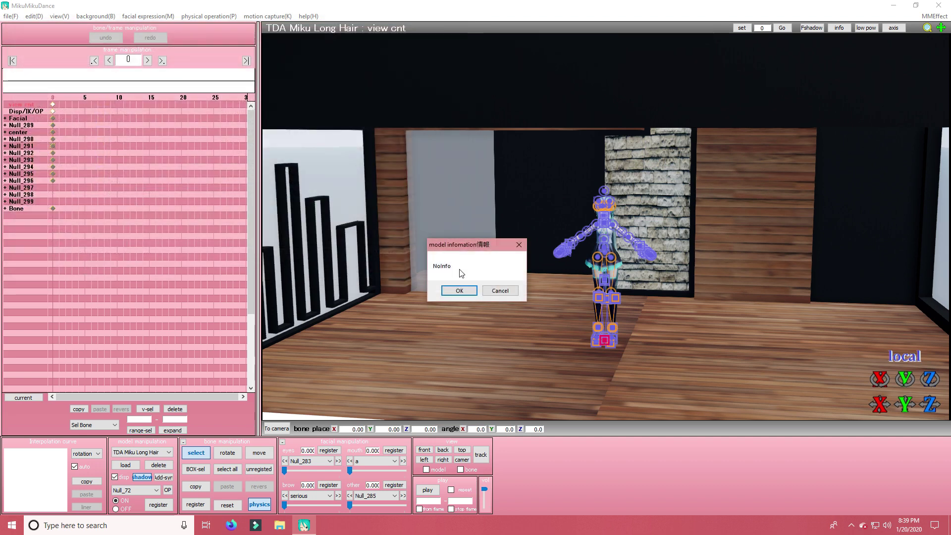
{"action": "left_click", "coordinate": [460, 289]}
{"action": "right_click_drag", "start_coordinate": [693, 311], "coordinate": [604, 326]}
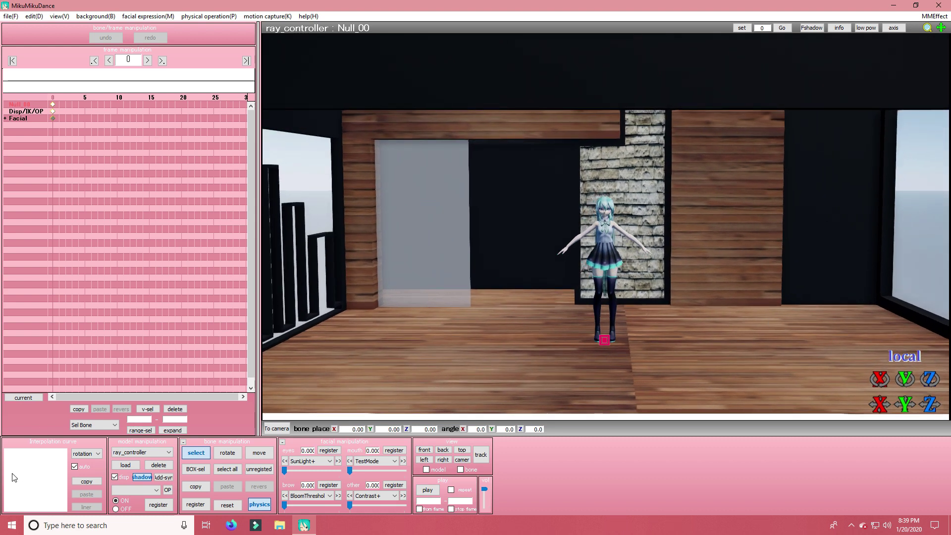
- Adjust the light direction X value, trying -0.9 and +0.4 before settling on -0.3
{"action": "left_click", "coordinate": [147, 452]}
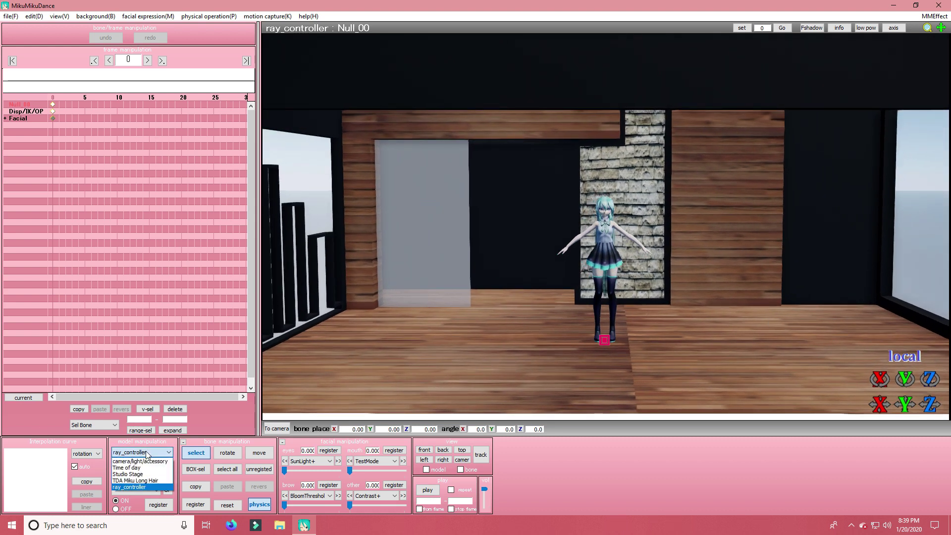
{"action": "left_click", "coordinate": [146, 461]}
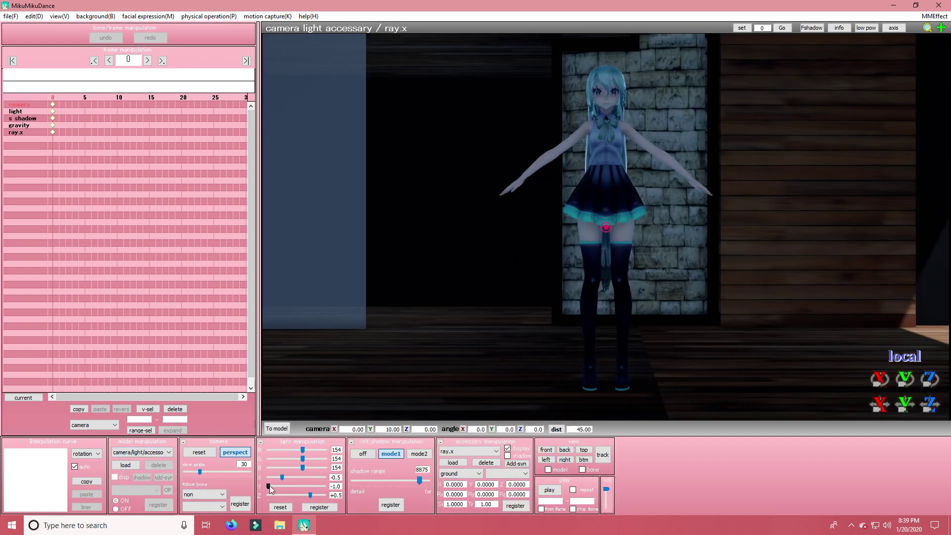
{"action": "left_click_drag", "start_coordinate": [281, 476], "coordinate": [340, 506]}
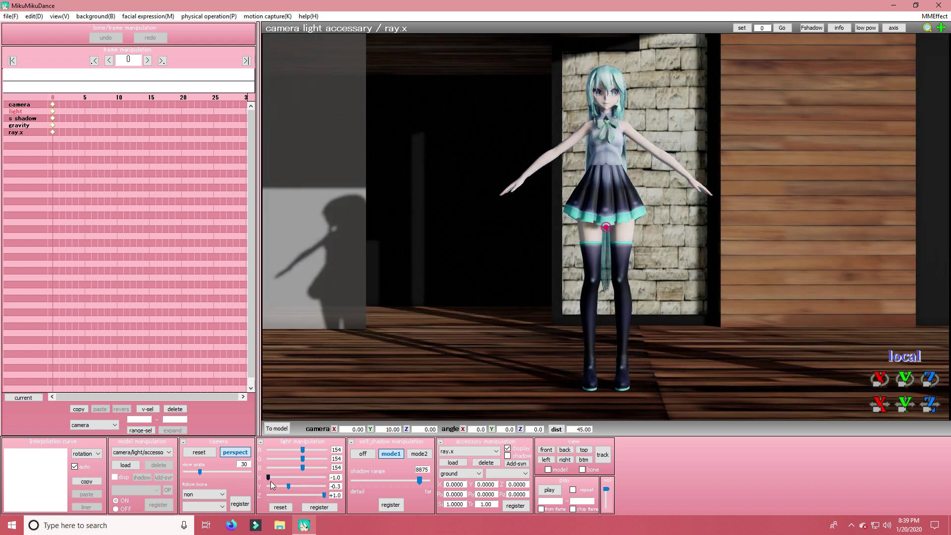
{"action": "left_click_drag", "start_coordinate": [270, 478], "coordinate": [296, 483]}
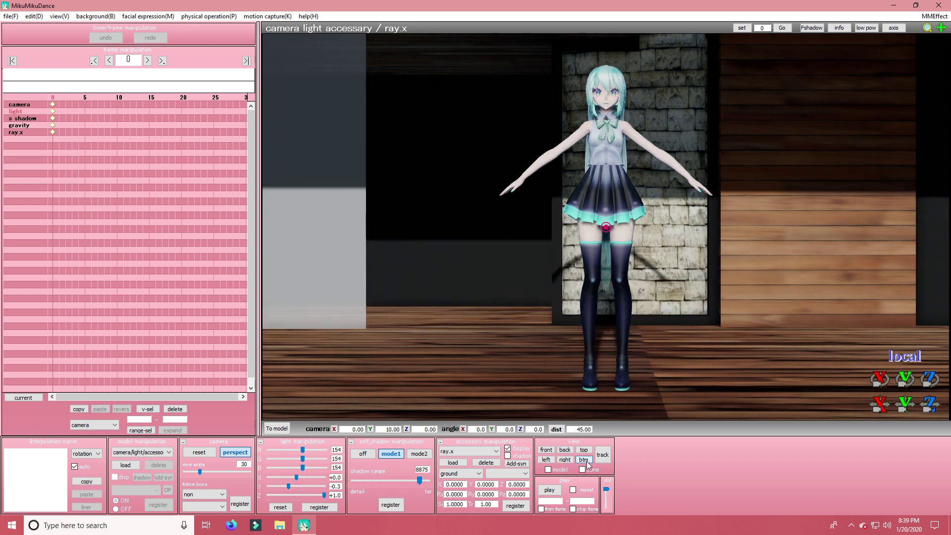
{"action": "right_click_drag", "start_coordinate": [585, 414], "coordinate": [500, 401]}
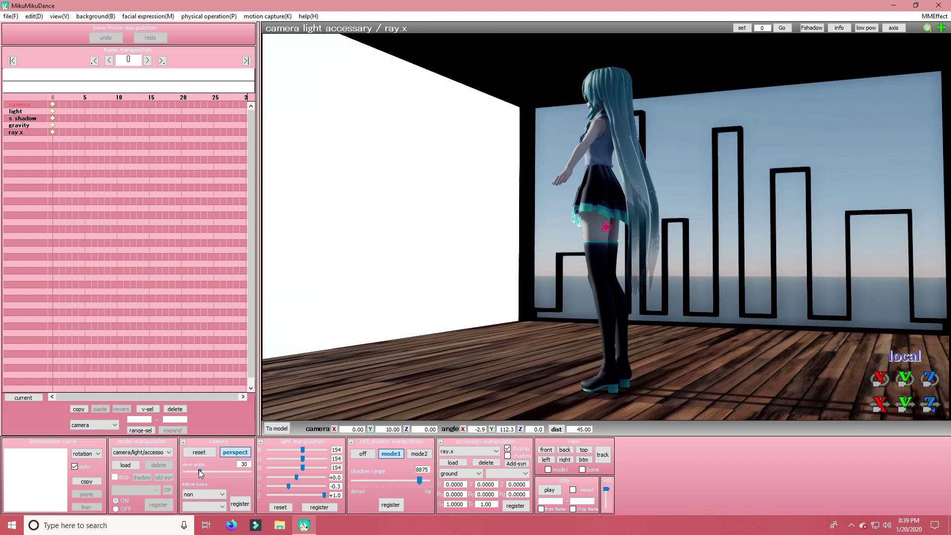
{"action": "left_click_drag", "start_coordinate": [295, 475], "coordinate": [325, 497]}
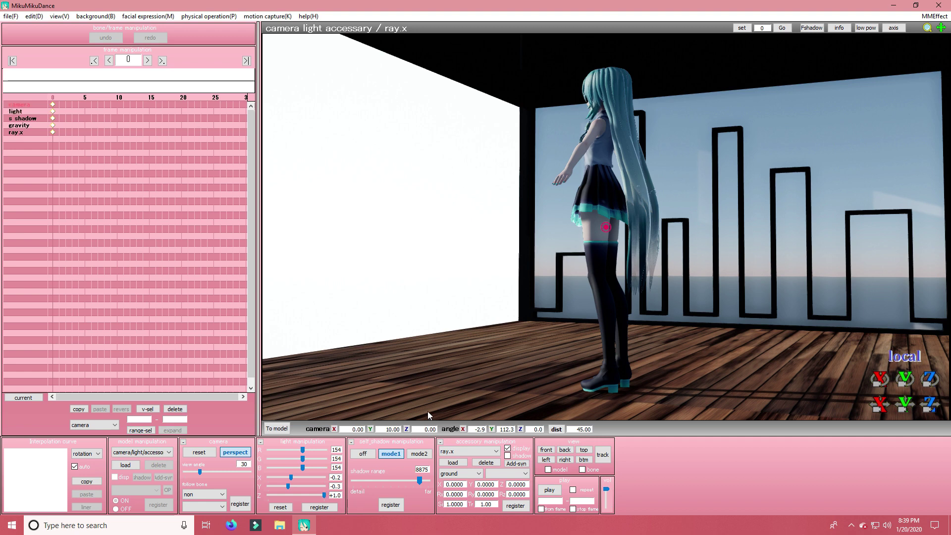
{"action": "right_click_drag", "start_coordinate": [431, 404], "coordinate": [514, 428]}
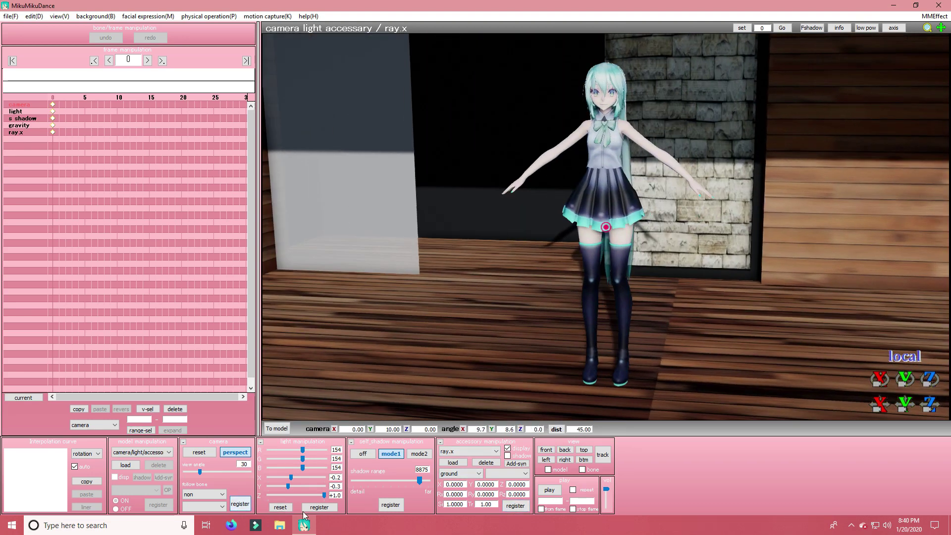
- Select TDA Miku Long Hair as the model to edit
{"action": "scroll", "coordinate": [445, 248], "scroll_direction": "up", "scroll_amount": 3}
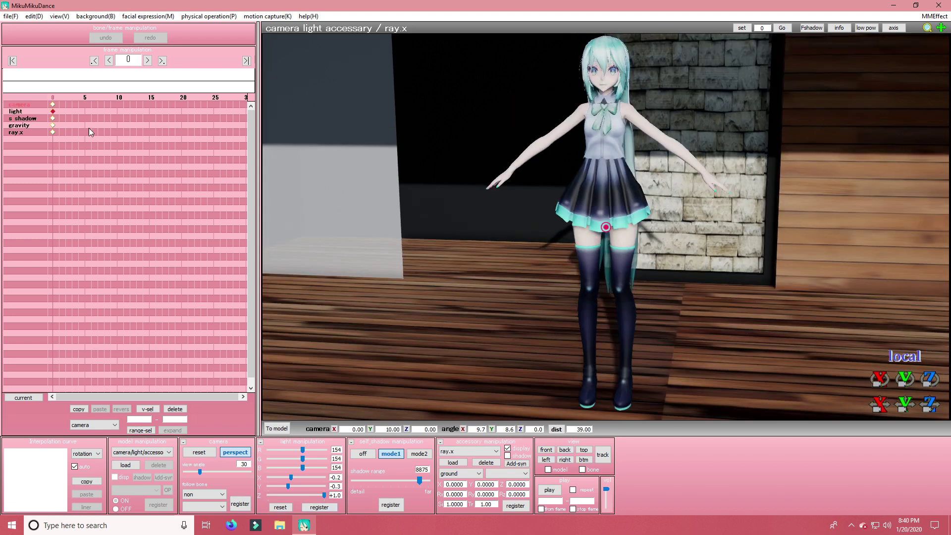
{"action": "left_click", "coordinate": [10, 18]}
{"action": "left_click", "coordinate": [11, 17]}
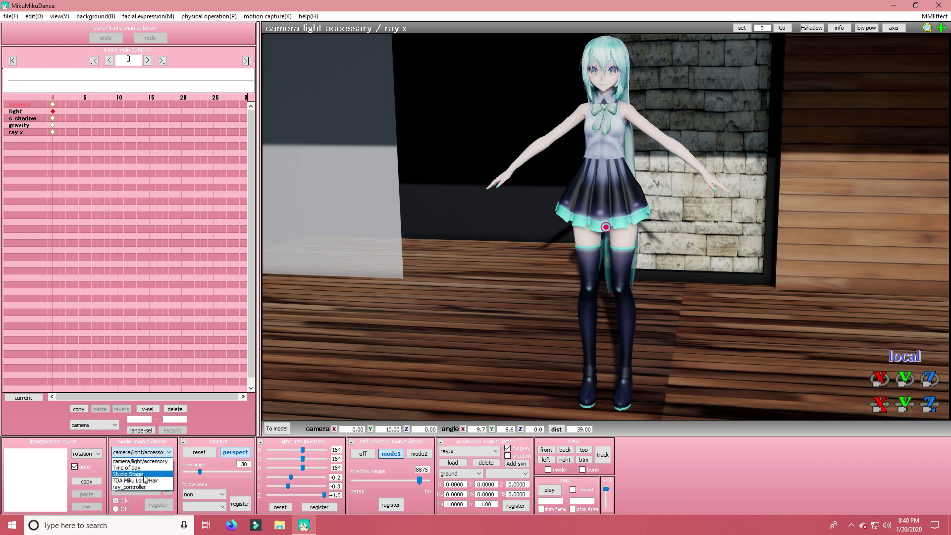
{"action": "left_click", "coordinate": [135, 480]}
- Load shuffle dance A.vmd onto TDA Miku Long Hair and preview it playing
{"action": "left_click", "coordinate": [11, 16]}
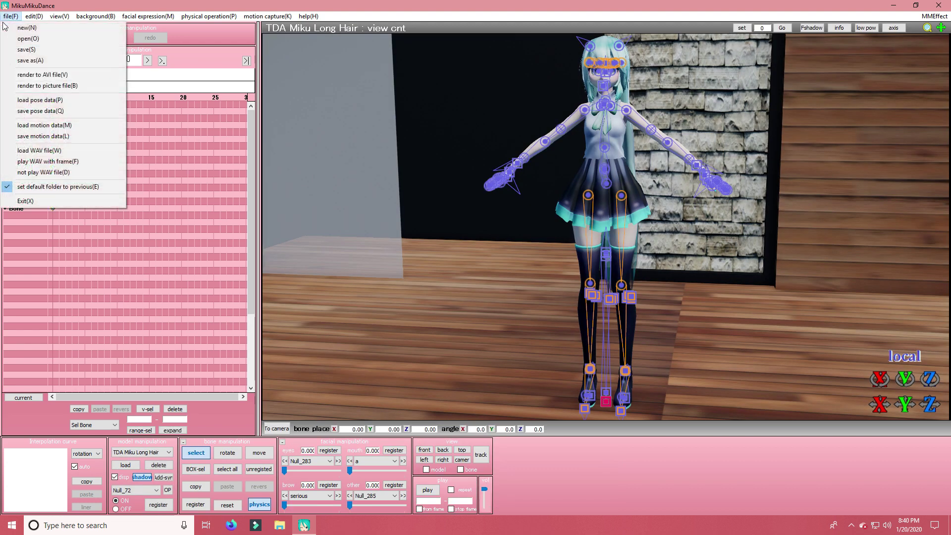
{"action": "left_click", "coordinate": [88, 127]}
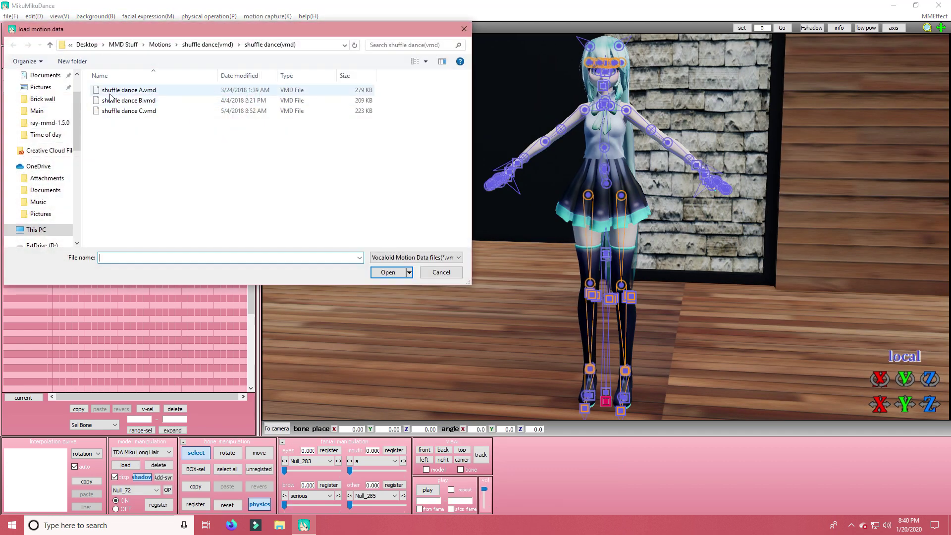
{"action": "double_click", "coordinate": [138, 94]}
{"action": "left_click", "coordinate": [483, 297]}
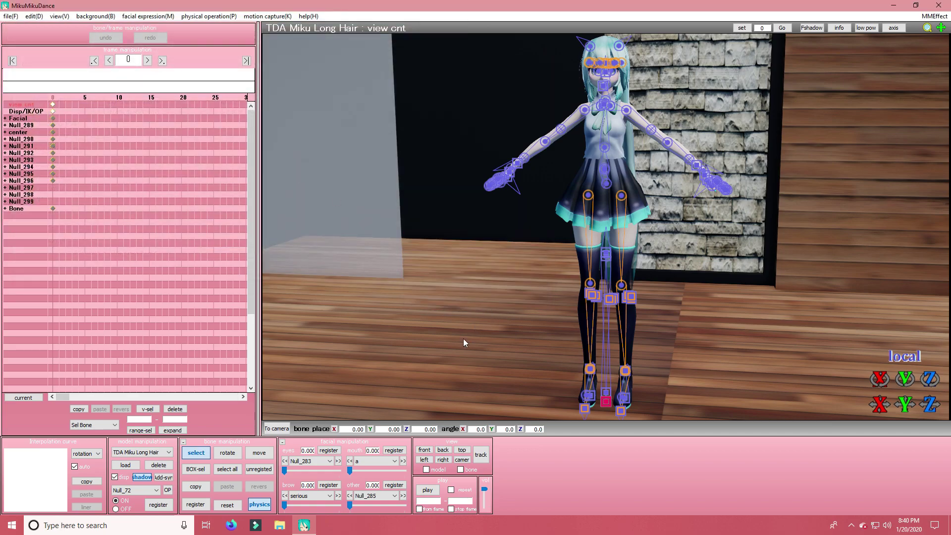
{"action": "mouse_move", "coordinate": [337, 346]}
{"action": "right_mouse_down"}
{"action": "mouse_move", "coordinate": [691, 345]}
{"action": "mouse_move", "coordinate": [337, 347]}
{"action": "right_mouse_up"}
{"action": "left_click", "coordinate": [436, 494]}
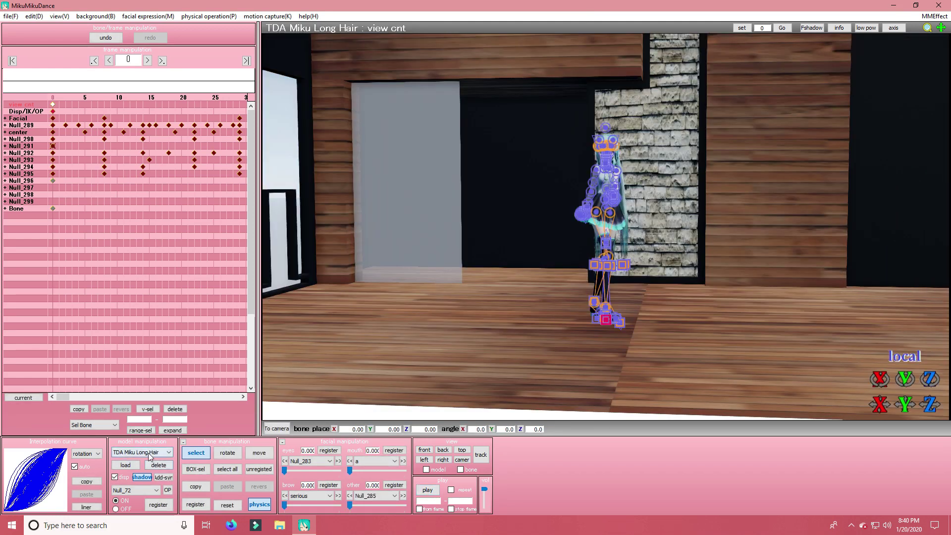
{"action": "left_click", "coordinate": [141, 452]}
- Register the light direction with X set to +0.2
{"action": "left_click", "coordinate": [141, 461]}
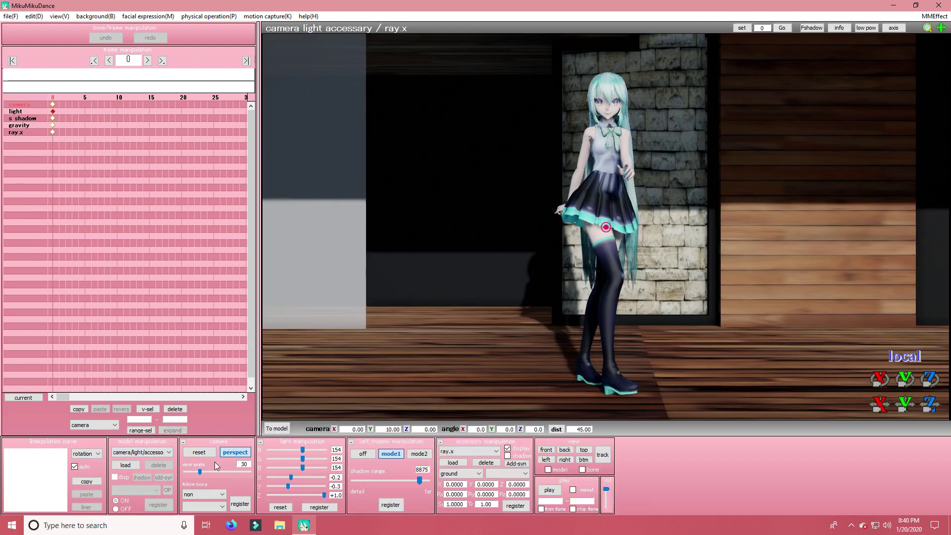
{"action": "mouse_move", "coordinate": [292, 477]}
{"action": "left_mouse_down"}
{"action": "mouse_move", "coordinate": [302, 480]}
{"action": "mouse_move", "coordinate": [293, 490]}
{"action": "left_mouse_up"}
{"action": "left_click", "coordinate": [290, 489]}
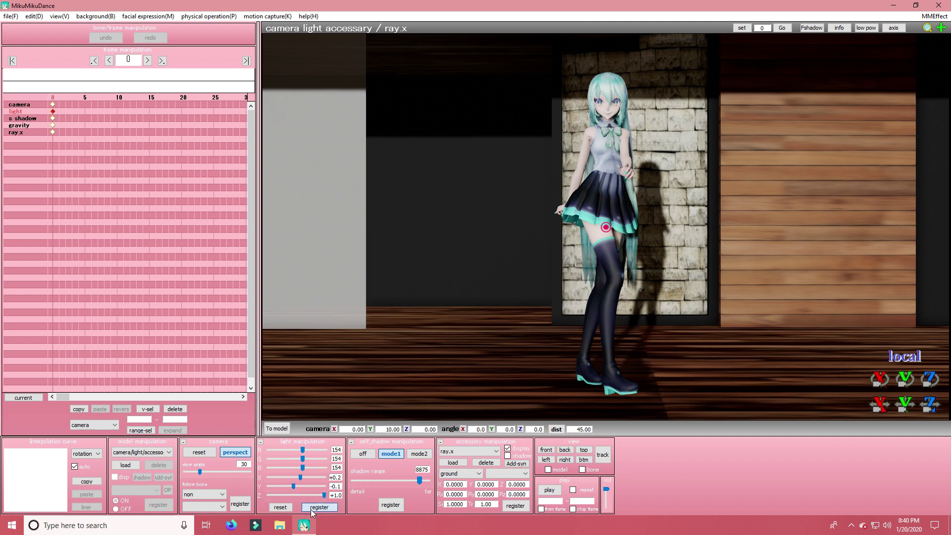
- Preview the shuffle dance with camera/light/accessory selected, then stop it
{"action": "left_click", "coordinate": [157, 453]}
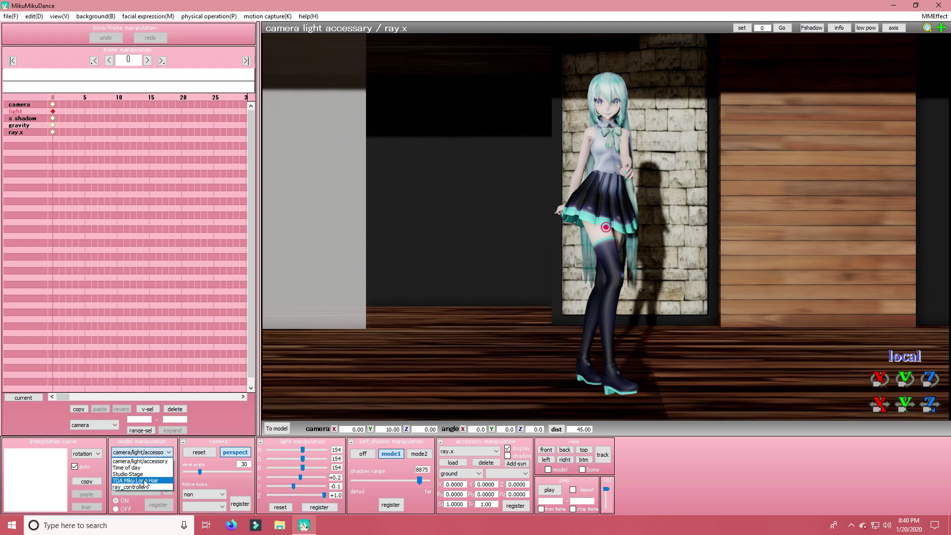
{"action": "left_click", "coordinate": [547, 491]}
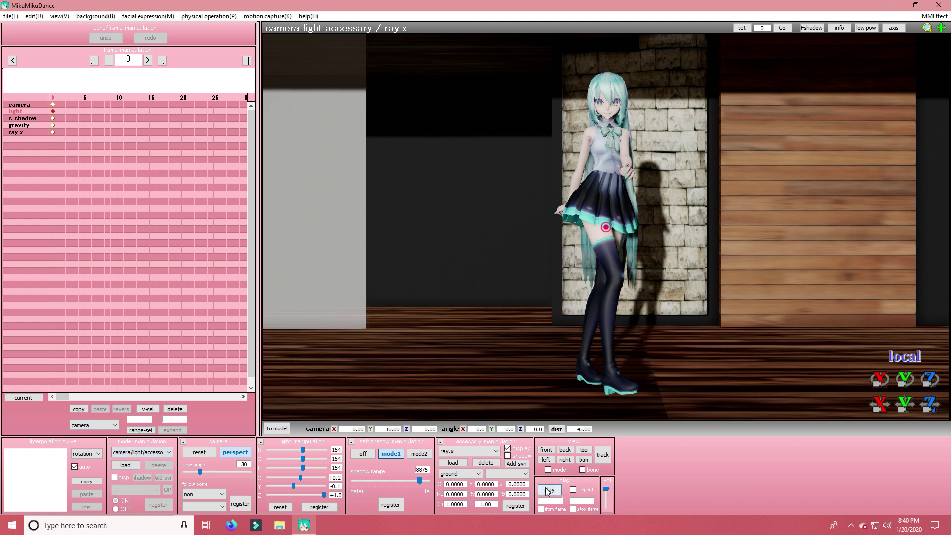
{"action": "left_click", "coordinate": [549, 491]}
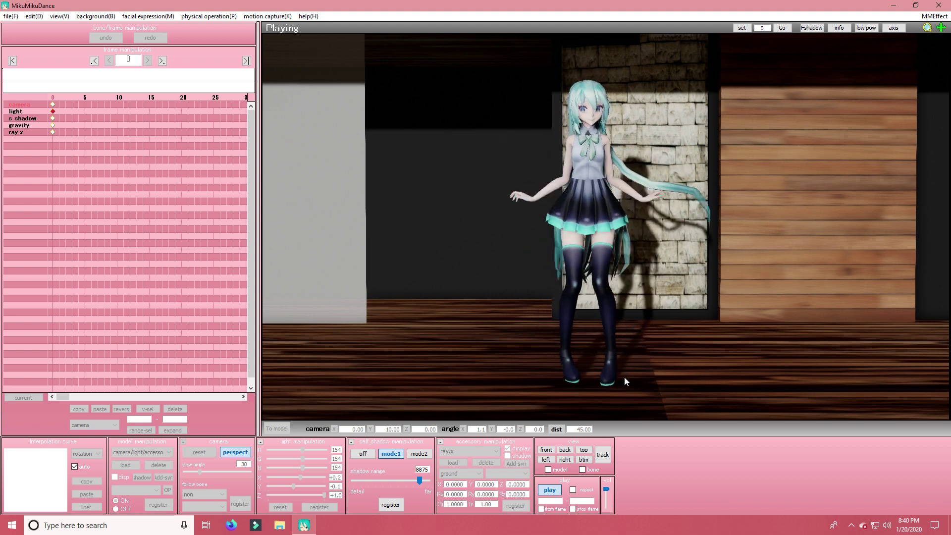
{"action": "left_click", "coordinate": [549, 489]}
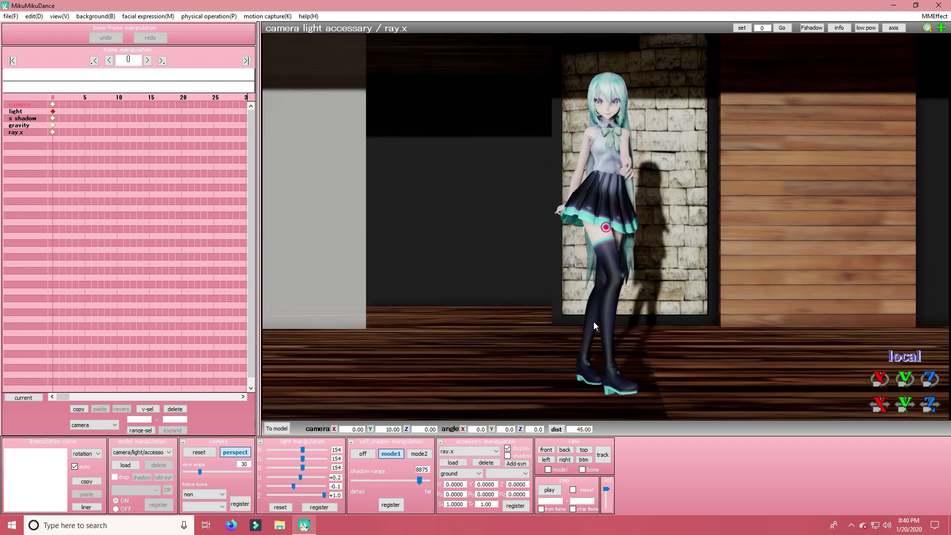
- Select ray_controller and raise its contrast morph to 0.240
{"action": "left_click", "coordinate": [154, 451]}
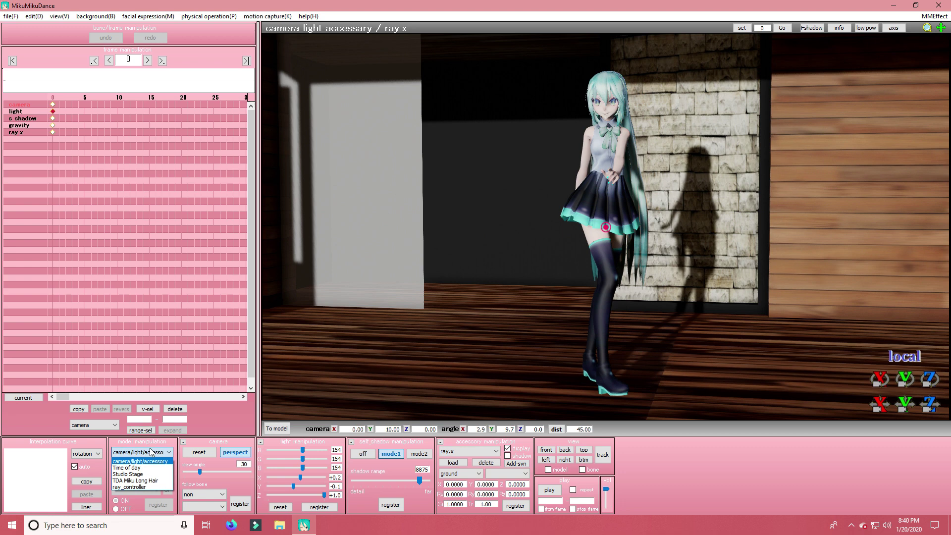
{"action": "left_click", "coordinate": [144, 482]}
{"action": "right_click_drag", "start_coordinate": [284, 405], "coordinate": [298, 393]}
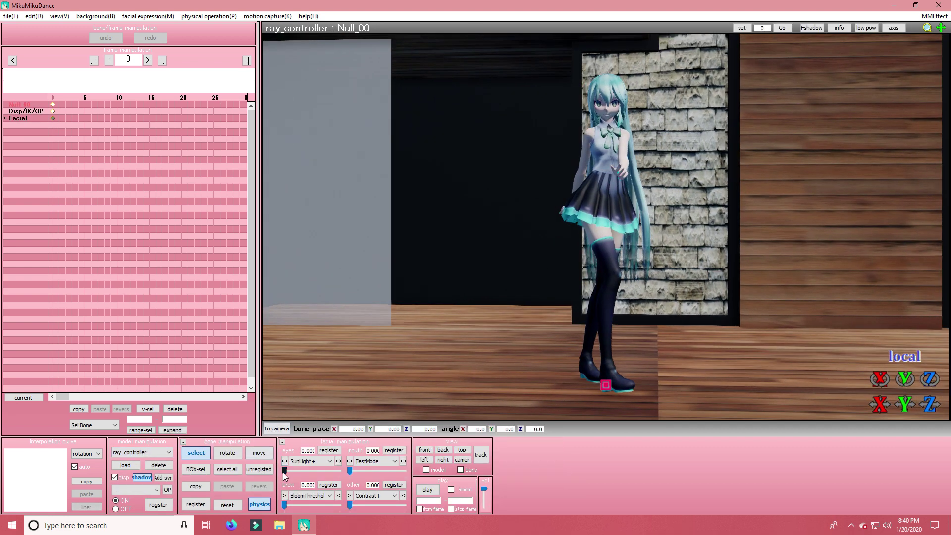
{"action": "left_click_drag", "start_coordinate": [285, 474], "coordinate": [286, 512]}
{"action": "mouse_move", "coordinate": [349, 507]}
{"action": "left_mouse_down"}
{"action": "mouse_move", "coordinate": [381, 507]}
{"action": "mouse_move", "coordinate": [362, 510]}
{"action": "left_mouse_up"}
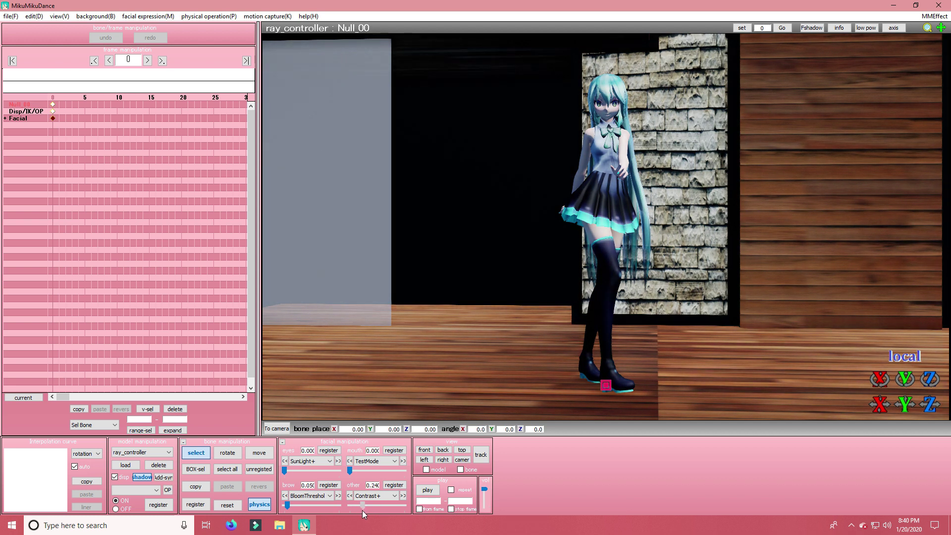
- Switch a morph slot to Temperature+, set it to 0.340, and play the dance
{"action": "left_click", "coordinate": [315, 461]}
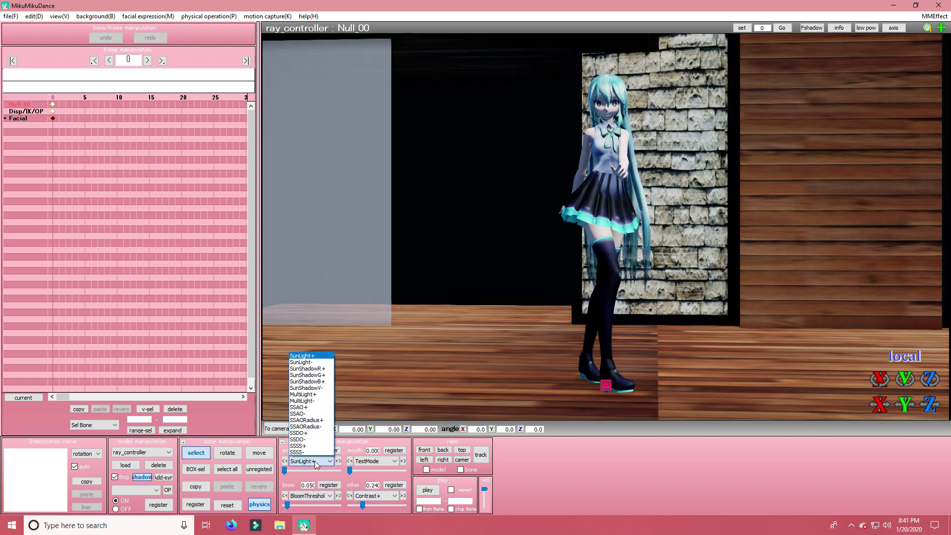
{"action": "left_click", "coordinate": [314, 460]}
{"action": "left_click", "coordinate": [316, 496]}
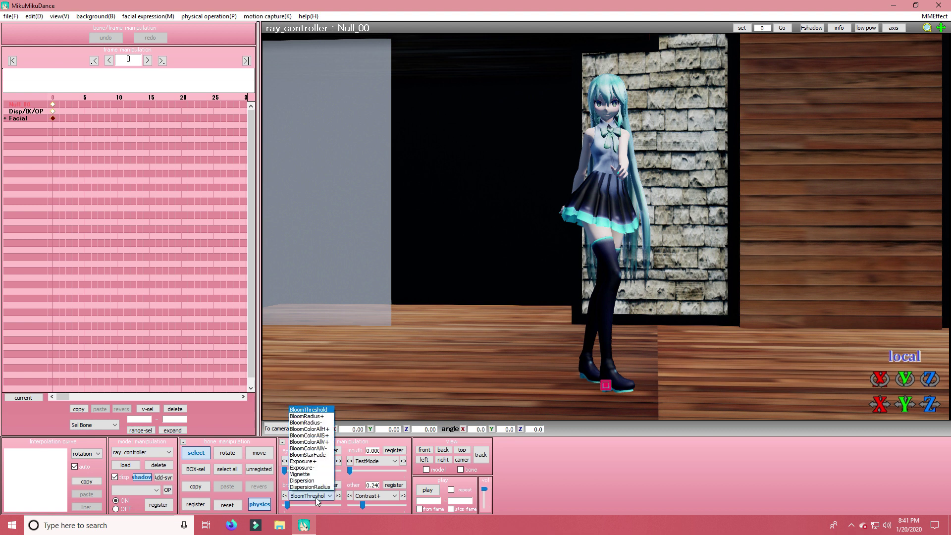
{"action": "left_click", "coordinate": [316, 497]}
{"action": "left_click", "coordinate": [378, 496]}
{"action": "left_click", "coordinate": [378, 496]}
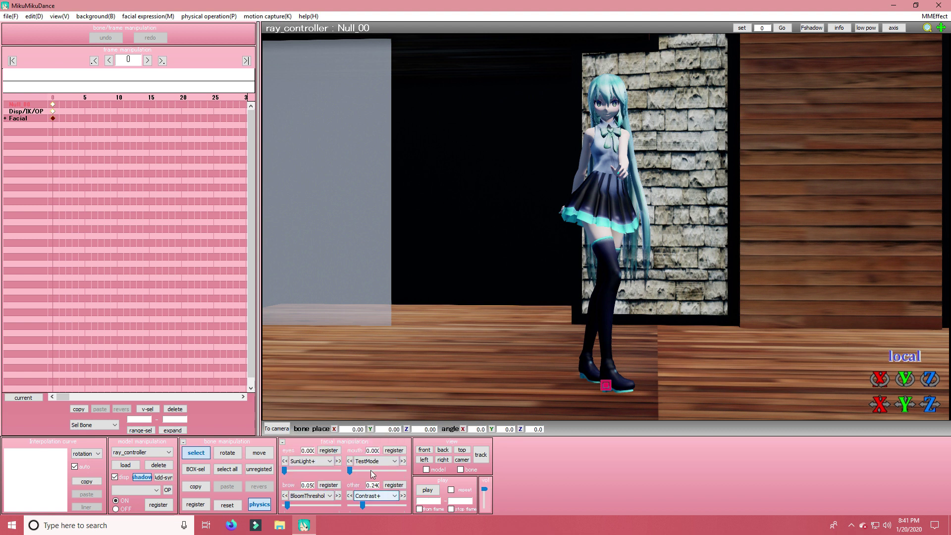
{"action": "left_click", "coordinate": [370, 462]}
{"action": "left_click", "coordinate": [379, 498]}
{"action": "left_click", "coordinate": [380, 498]}
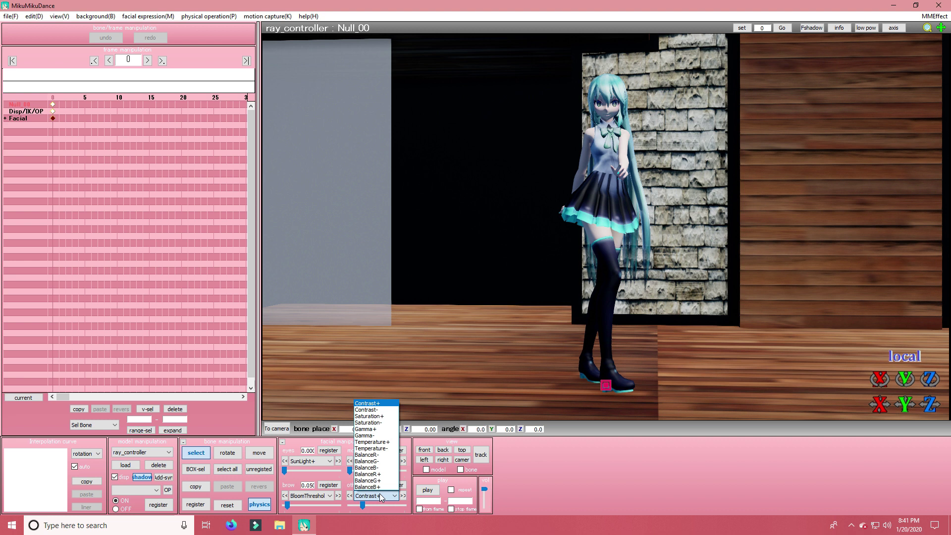
{"action": "left_click", "coordinate": [377, 442]}
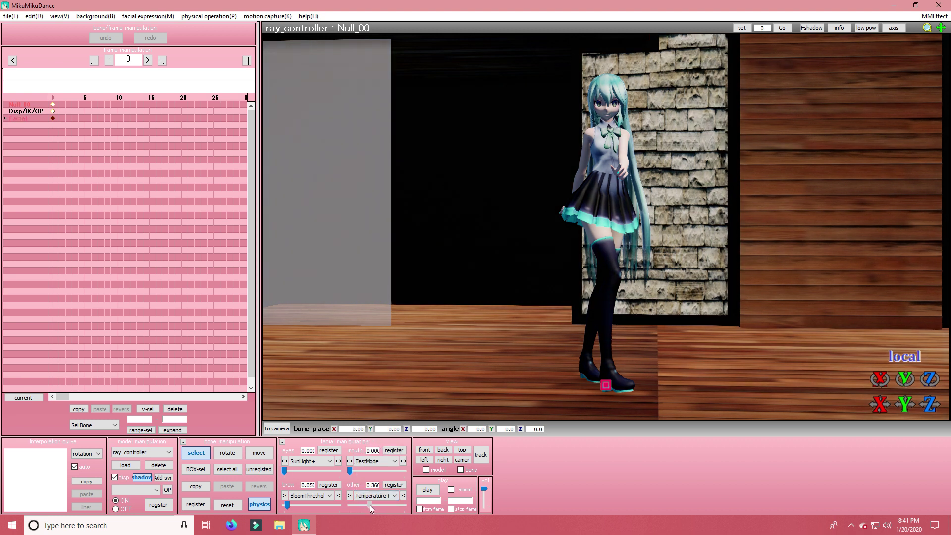
{"action": "left_click_drag", "start_coordinate": [368, 504], "coordinate": [368, 504]}
{"action": "left_click", "coordinate": [424, 490]}
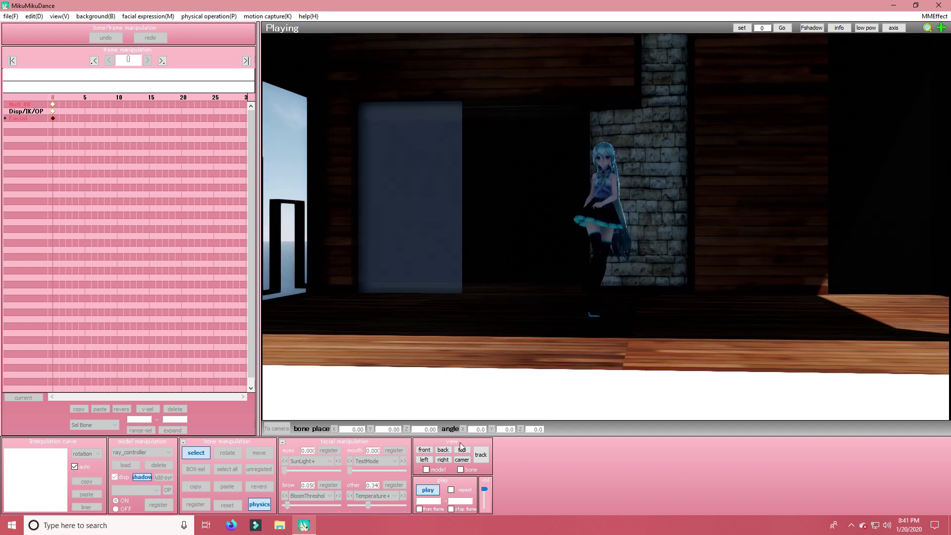
- Stop playback, select TDA Miku Long Hair, and replay the shuffle dance
{"action": "left_click", "coordinate": [159, 452]}
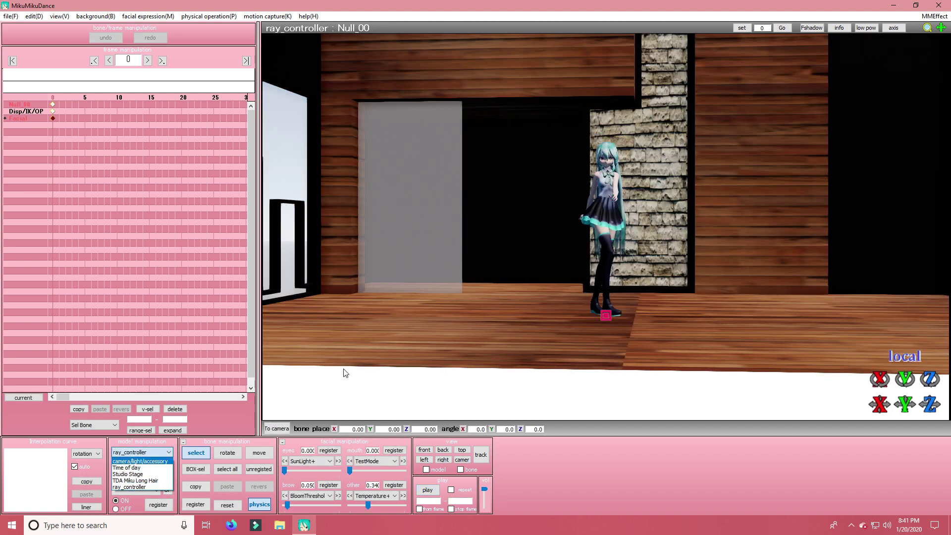
{"action": "left_click", "coordinate": [144, 480]}
{"action": "left_click", "coordinate": [418, 493]}
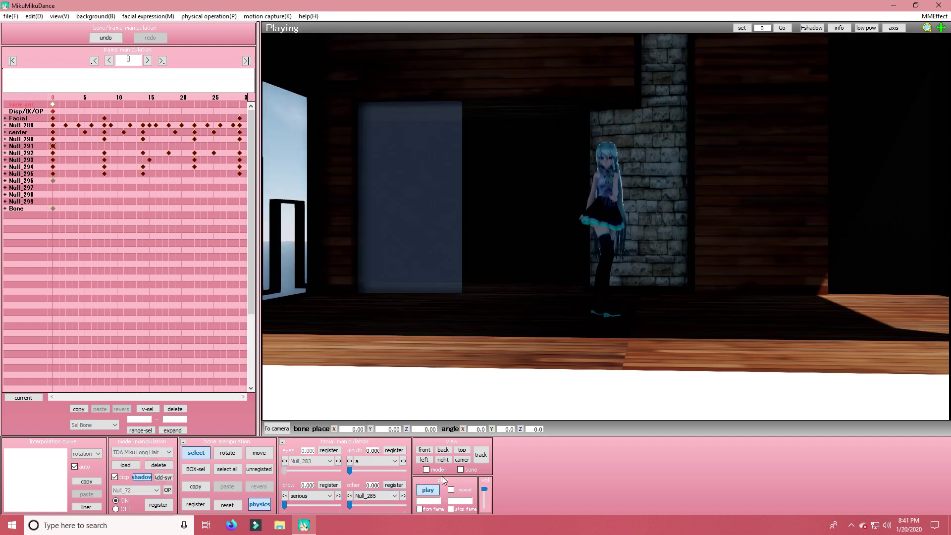